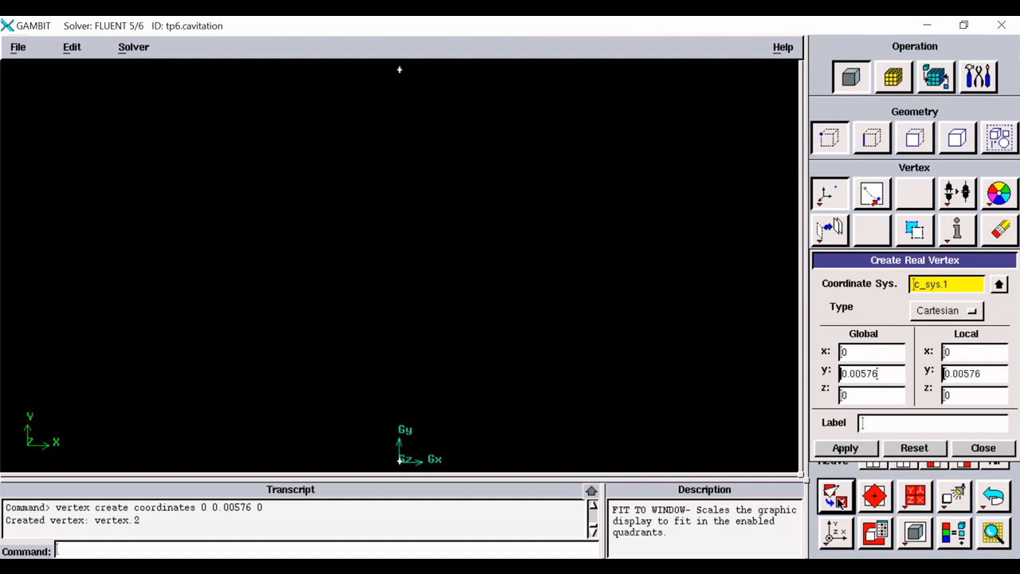
- Create real vertices at global coordinates (0.00576, 0.00576, 0) and (0.00576, 0.002, 0)
{"action": "double_click", "coordinate": [853, 351]}
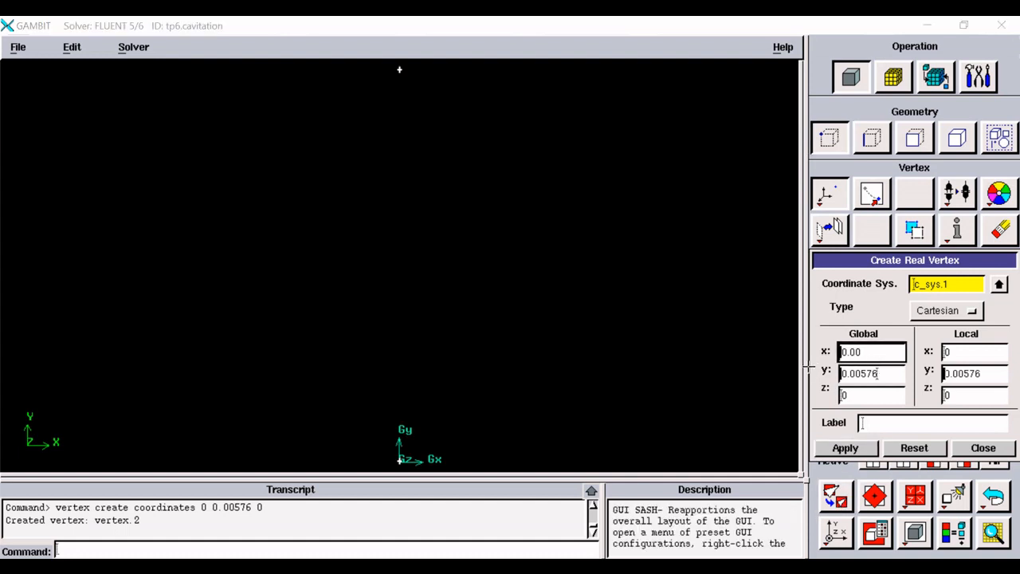
{"action": "type", "text": "0.00576"}
{"action": "left_click", "coordinate": [847, 448]}
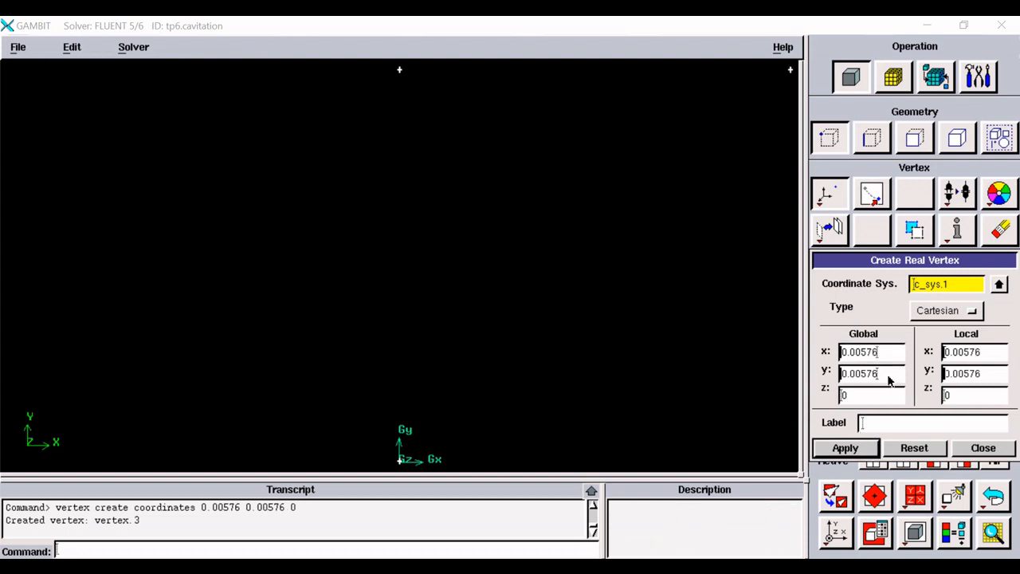
{"action": "left_click_drag", "start_coordinate": [879, 373], "coordinate": [852, 385]}
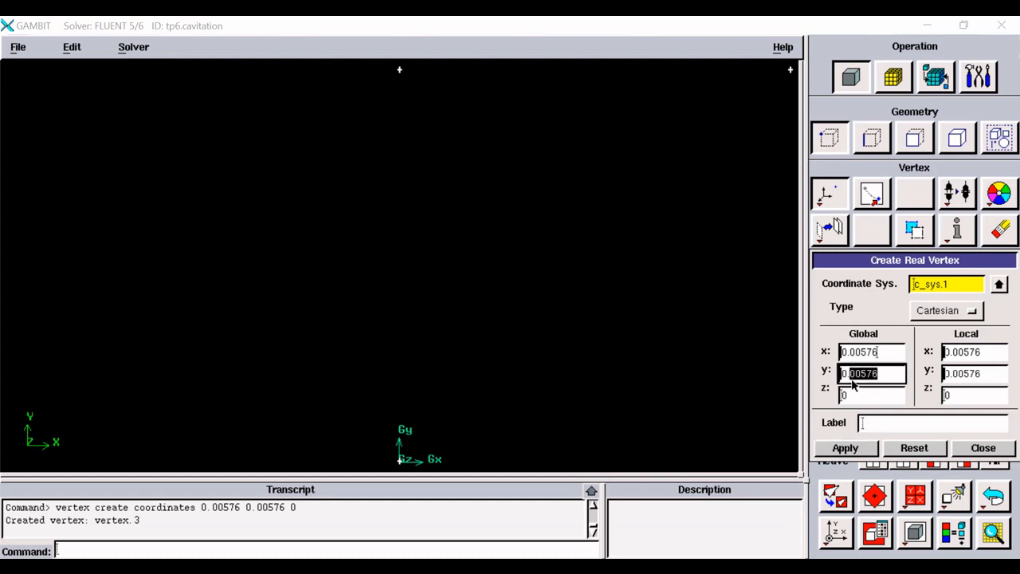
{"action": "key", "text": "BackSpace"}
{"action": "key", "text": "Return"}
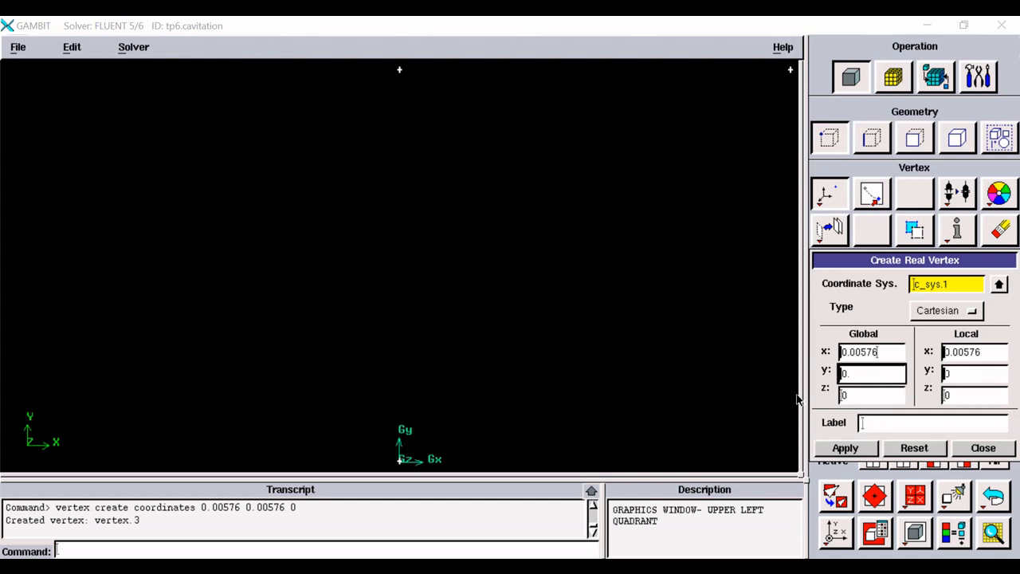
{"action": "type", "text": "002"}
{"action": "left_click", "coordinate": [843, 449]}
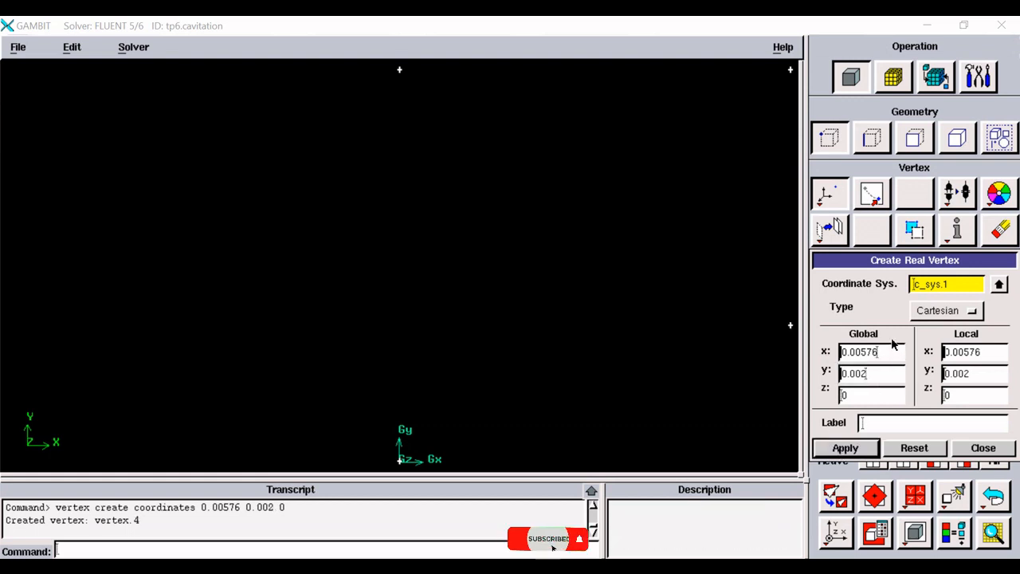
- Create real vertices at global coordinates (0, 0.002, 0) and (0.02176, 0.002, 0)
{"action": "left_click_drag", "start_coordinate": [883, 353], "coordinate": [797, 380]}
{"action": "type", "text": "0"}
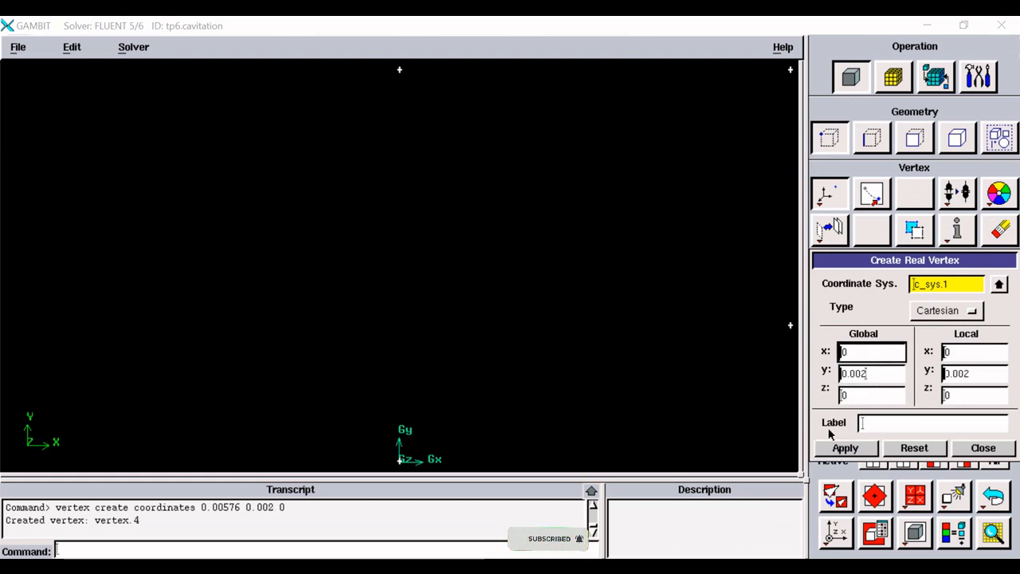
{"action": "left_click", "coordinate": [844, 448]}
{"action": "left_click_drag", "start_coordinate": [877, 373], "coordinate": [795, 368]}
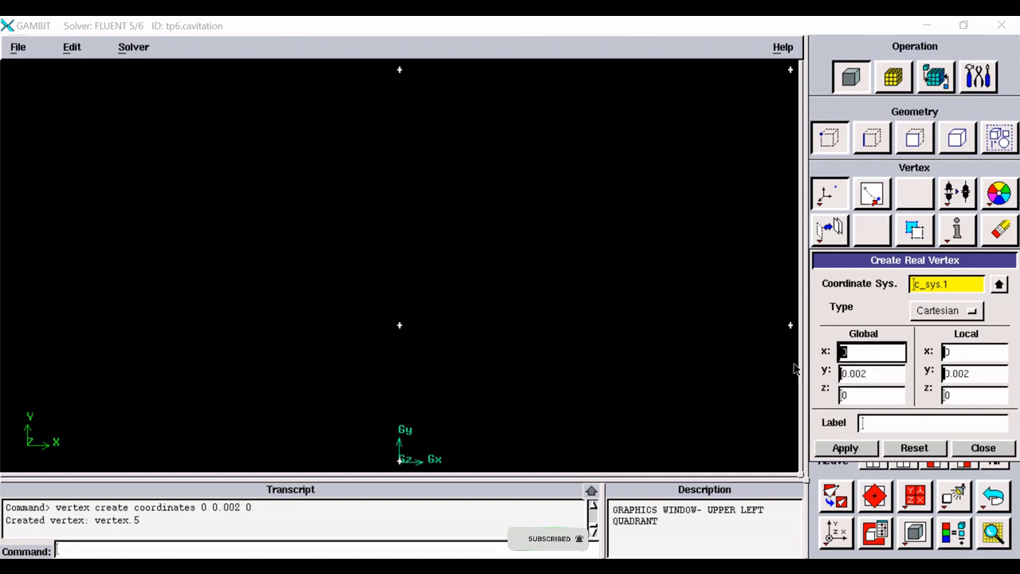
{"action": "type", "text": "0.02176"}
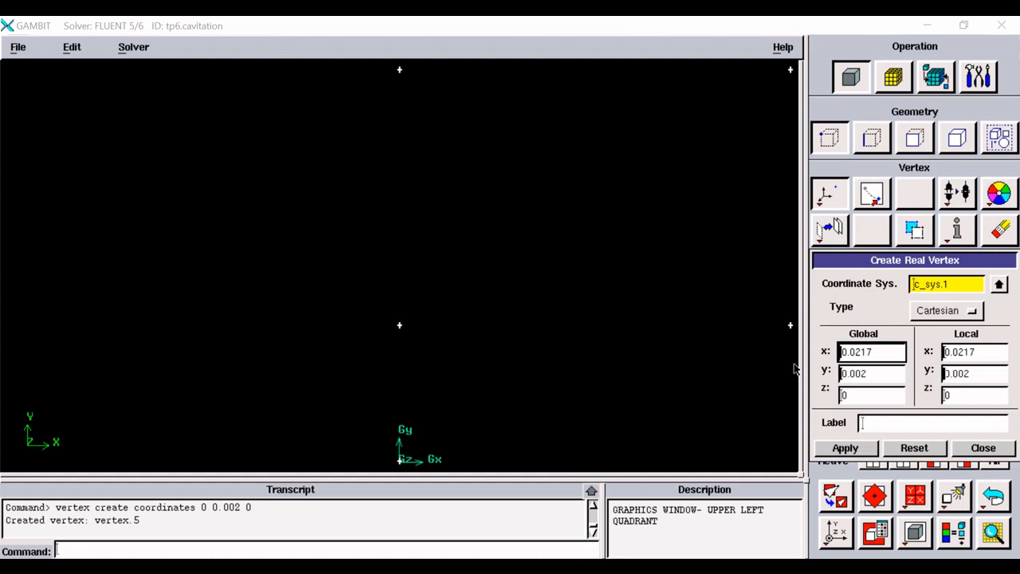
{"action": "left_click", "coordinate": [846, 449]}
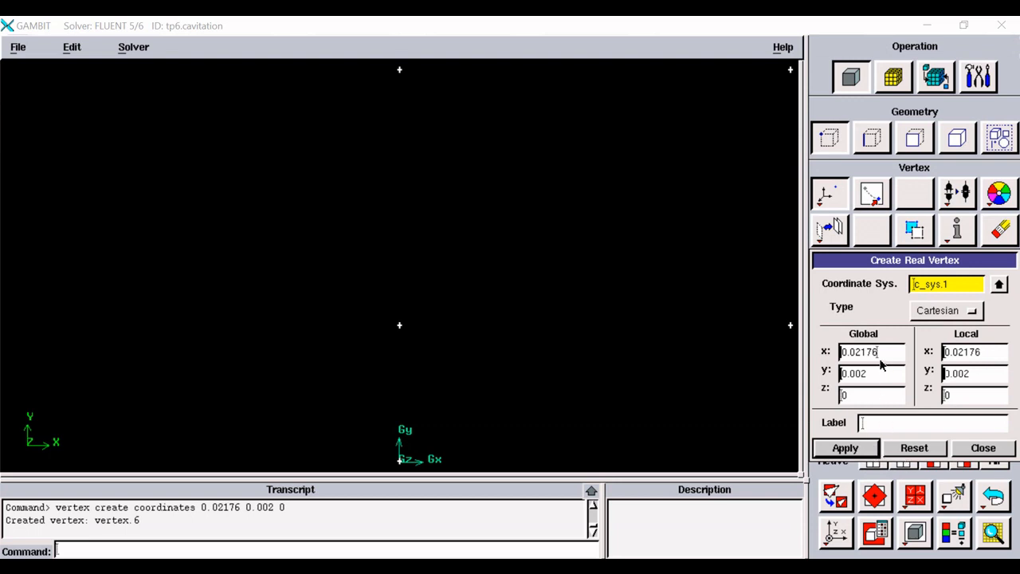
{"action": "left_click", "coordinate": [835, 495]}
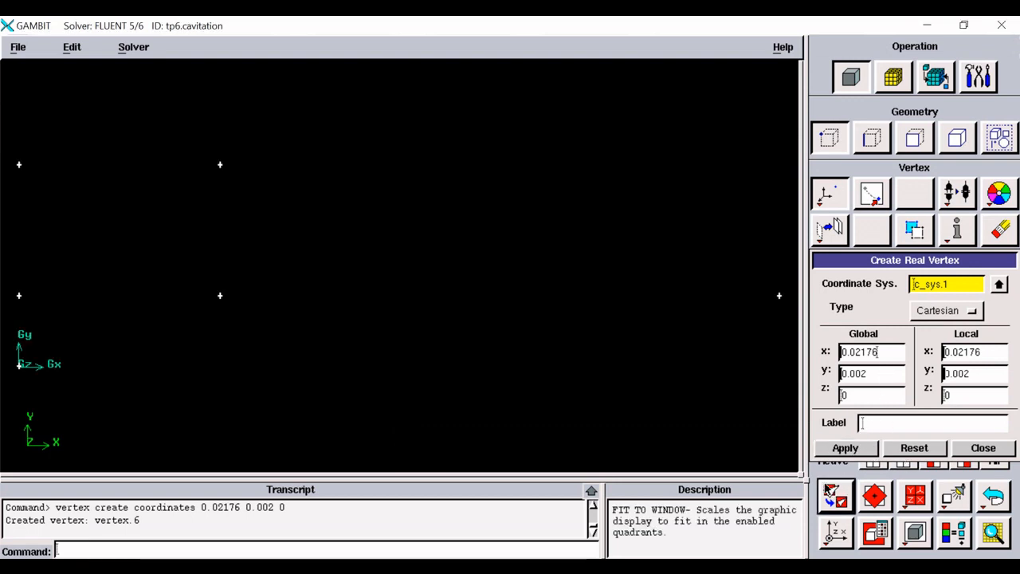
- Create real vertices at global coordinates (0.02176, 0, 0) and (0.00576, 0, 0), and finish vertex creation
{"action": "double_click", "coordinate": [885, 374]}
{"action": "type", "text": "0"}
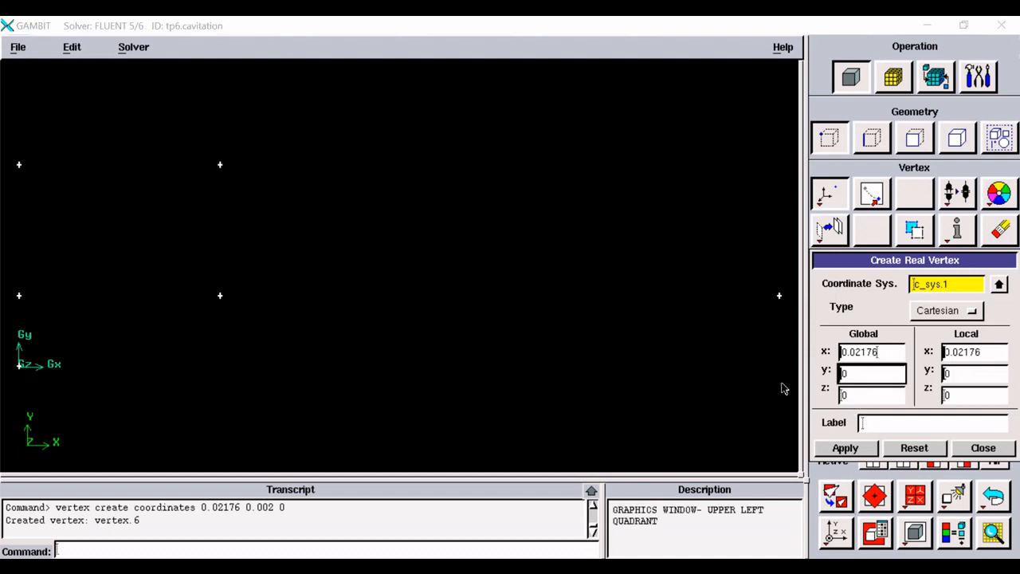
{"action": "left_click", "coordinate": [846, 450]}
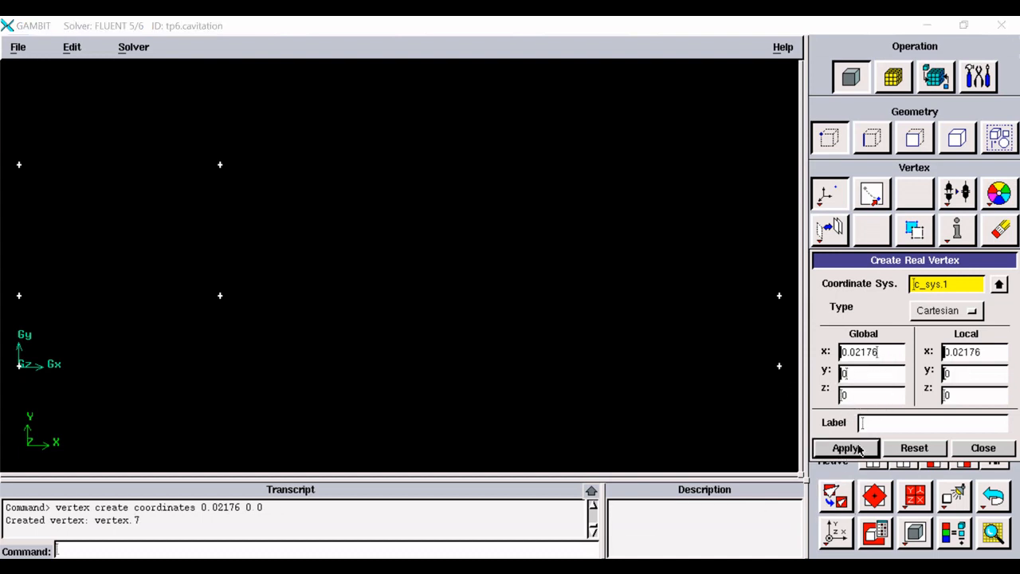
{"action": "double_click", "coordinate": [887, 359]}
{"action": "type", "text": "0"}
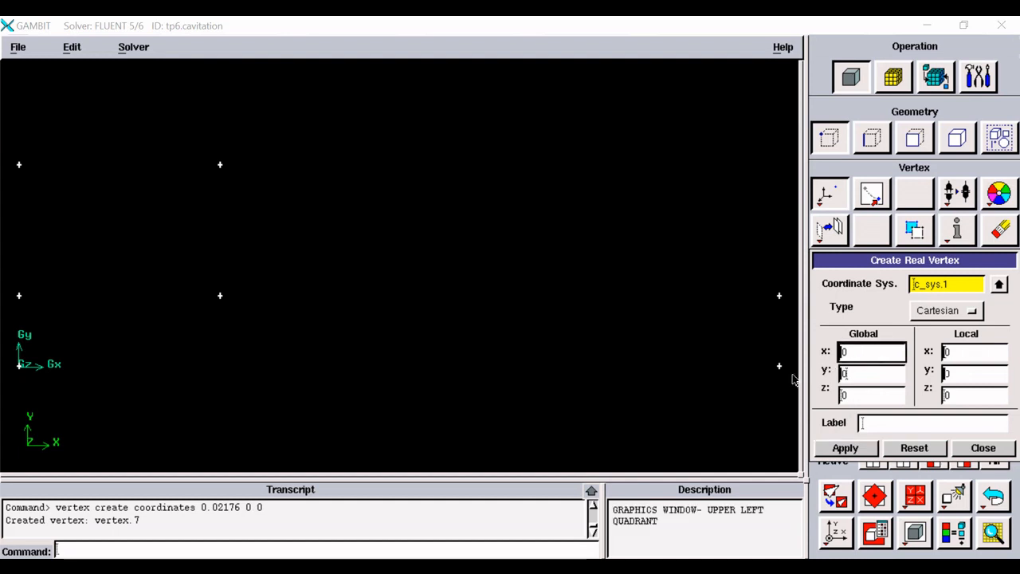
{"action": "type", "text": ".00576"}
{"action": "left_click", "coordinate": [848, 448]}
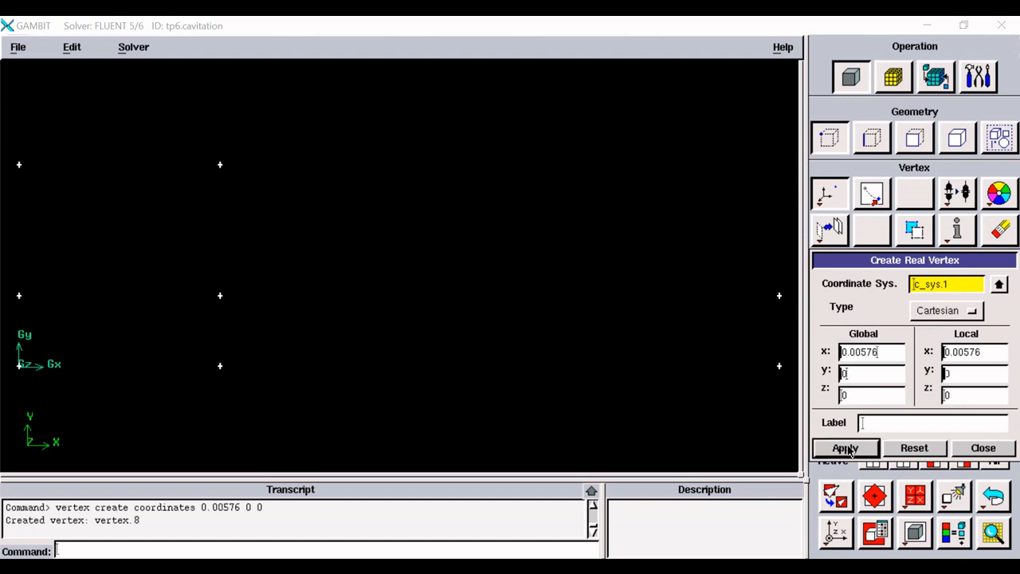
{"action": "left_click", "coordinate": [983, 448]}
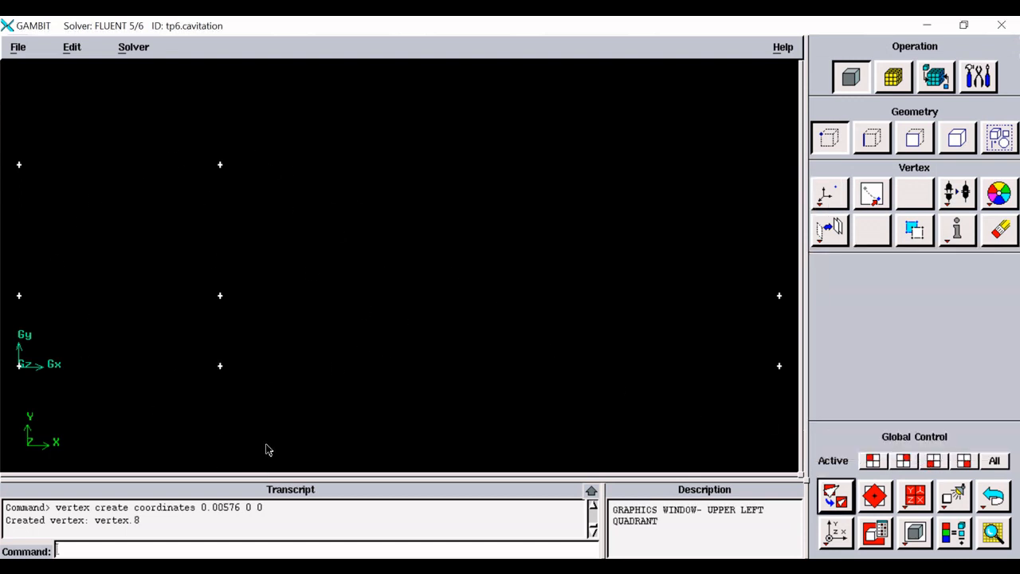
- Create two straight edges along x = 0, joining the origin to the vertex at y = 0.002 and on to y = 0.00576
{"action": "left_click", "coordinate": [870, 140]}
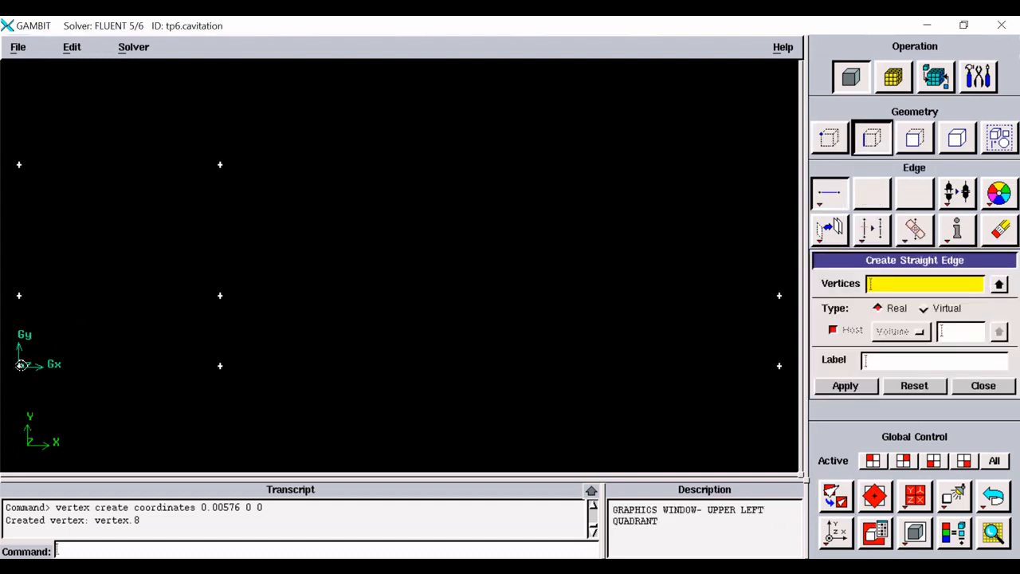
{"action": "left_click", "coordinate": [20, 364], "text": "shift"}
{"action": "left_click", "coordinate": [19, 295], "text": "shift"}
{"action": "left_click", "coordinate": [846, 385]}
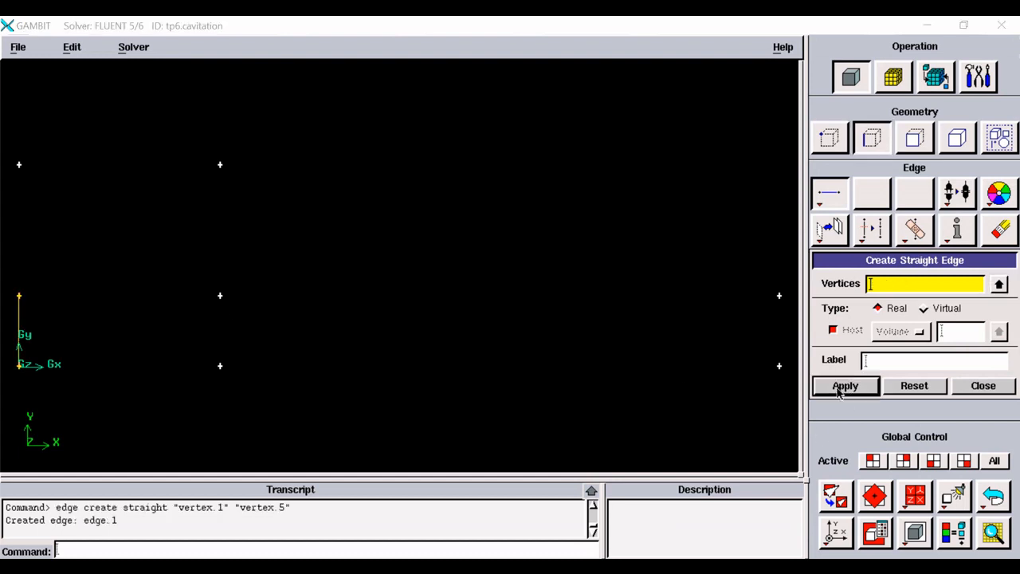
{"action": "left_click", "coordinate": [19, 164], "text": "shift"}
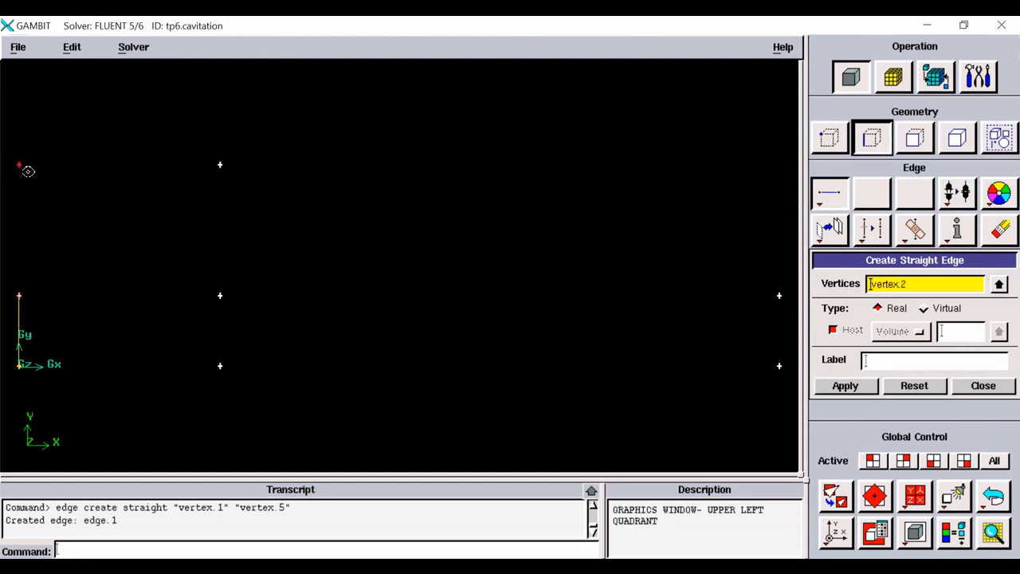
{"action": "left_click", "coordinate": [846, 386]}
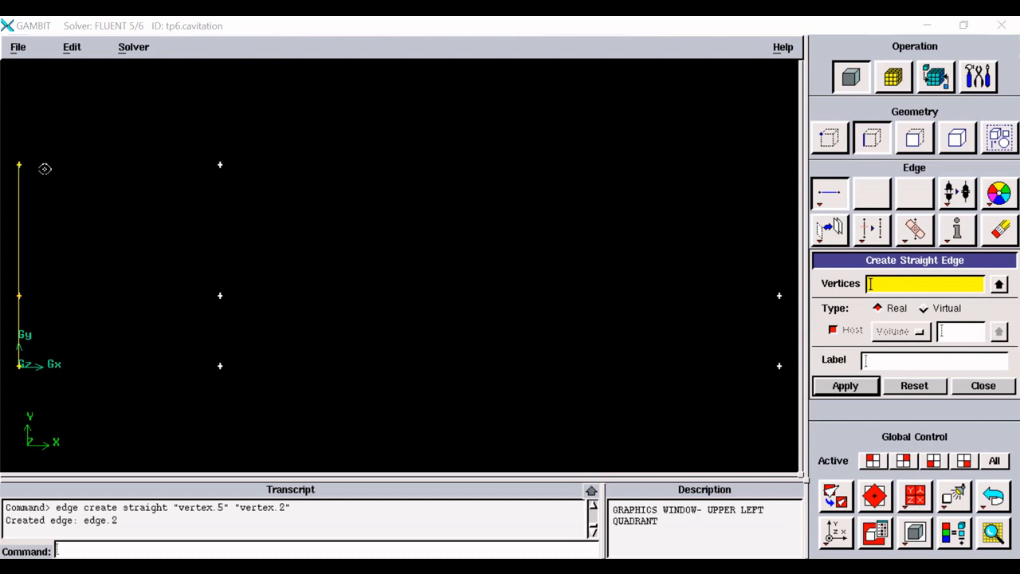
- Create a chain of straight edges from the square's upper-left vertex across its top, down the step and around the long channel to (0.00576, 0)
{"action": "left_click", "coordinate": [218, 164], "text": "shift"}
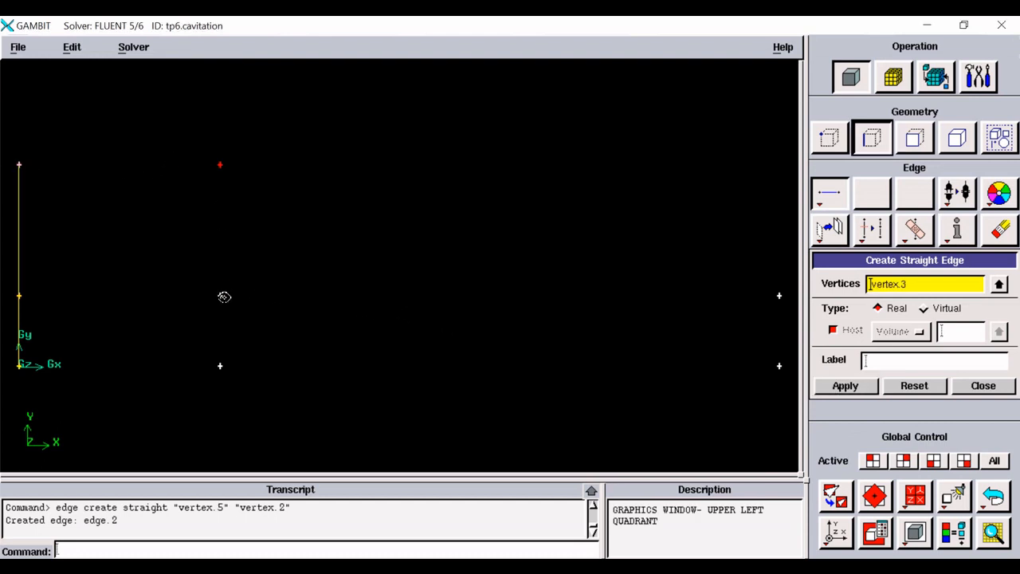
{"action": "left_click", "coordinate": [222, 296], "text": "shift"}
{"action": "left_click", "coordinate": [779, 295], "text": "shift"}
{"action": "left_click", "coordinate": [220, 365], "text": "shift"}
{"action": "left_click", "coordinate": [853, 387]}
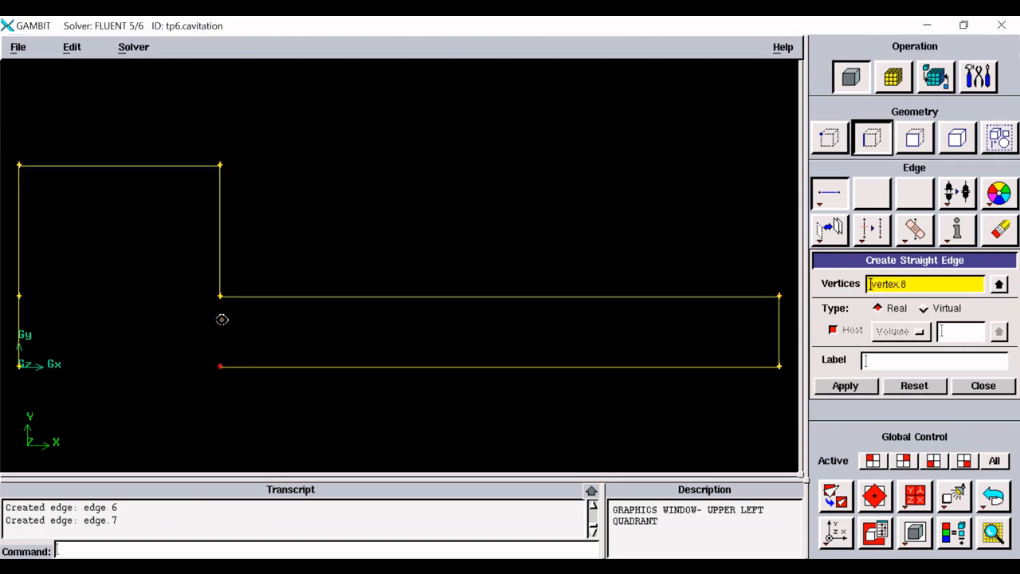
- Create straight edges from the vertex at (0.00576, 0) up to (0.00576, 0.002) and across to the origin
{"action": "left_click", "coordinate": [221, 296], "text": "shift"}
{"action": "left_click", "coordinate": [845, 387]}
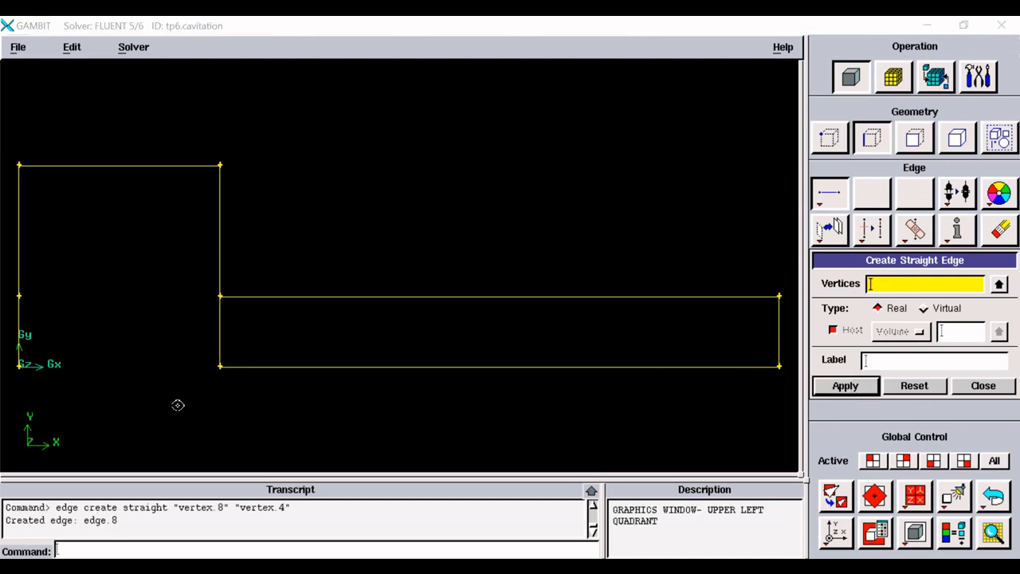
{"action": "left_click", "coordinate": [217, 369], "text": "shift"}
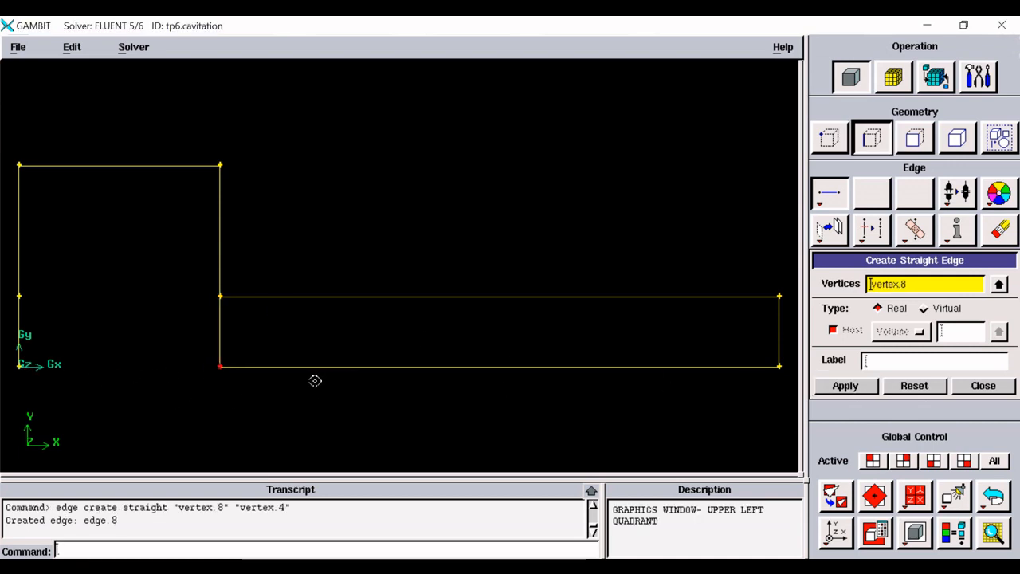
{"action": "left_click", "coordinate": [20, 366], "text": "shift"}
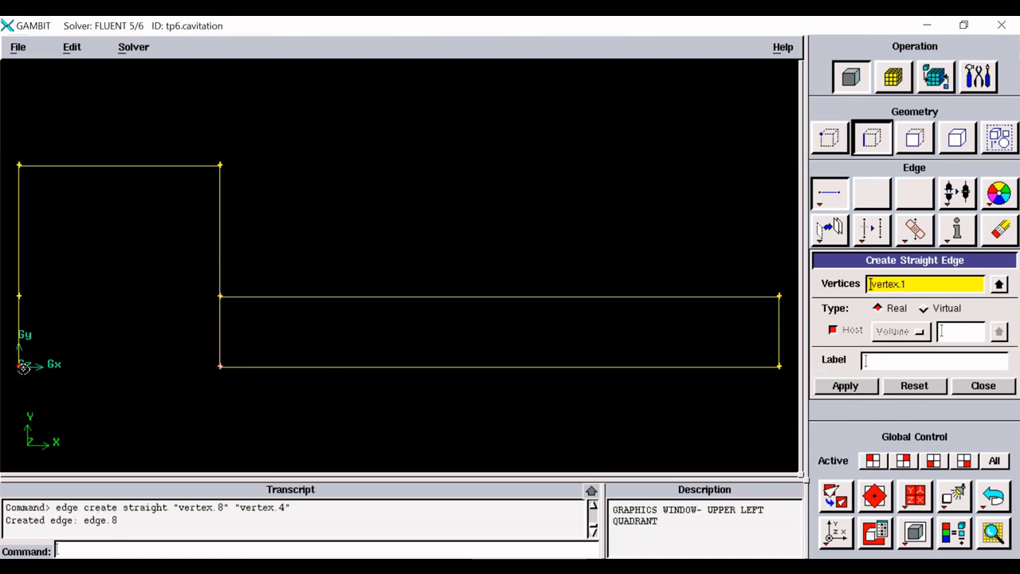
{"action": "left_click", "coordinate": [845, 386]}
- Create a horizontal straight edge joining the vertices at (0.00576, 0.002) and (0, 0.002)
{"action": "left_click", "coordinate": [221, 295], "text": "shift"}
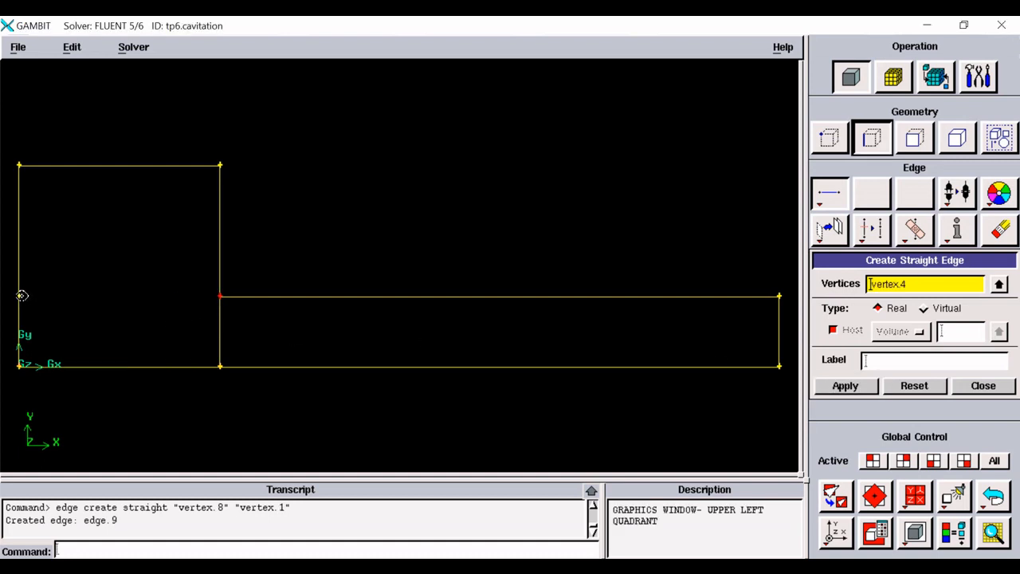
{"action": "left_click", "coordinate": [20, 296], "text": "shift"}
{"action": "left_click", "coordinate": [829, 389]}
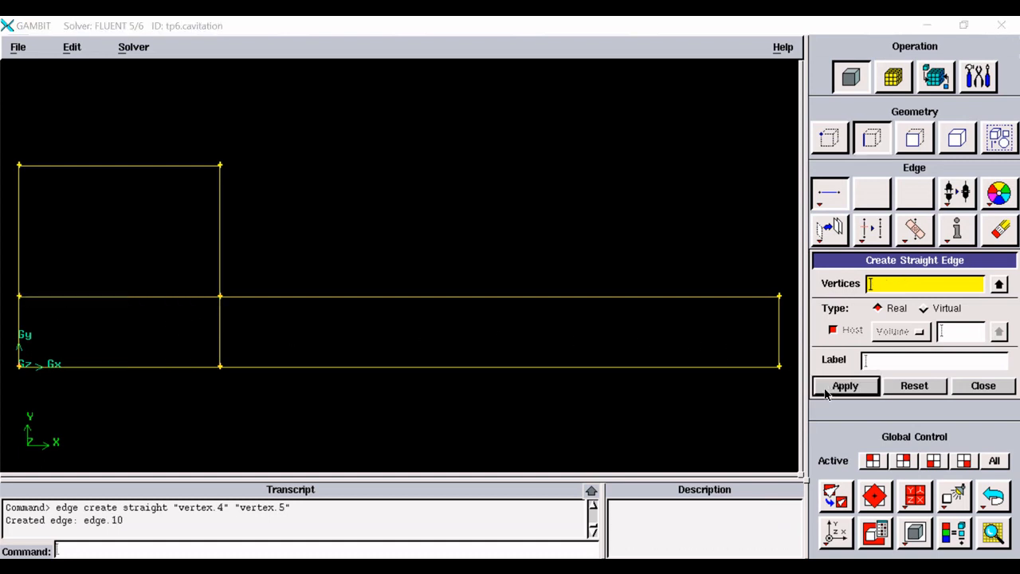
- Create a real wireframe face from the four edges of the small rectangle between the origin and (0.00576, 0.002)
{"action": "left_click", "coordinate": [914, 138]}
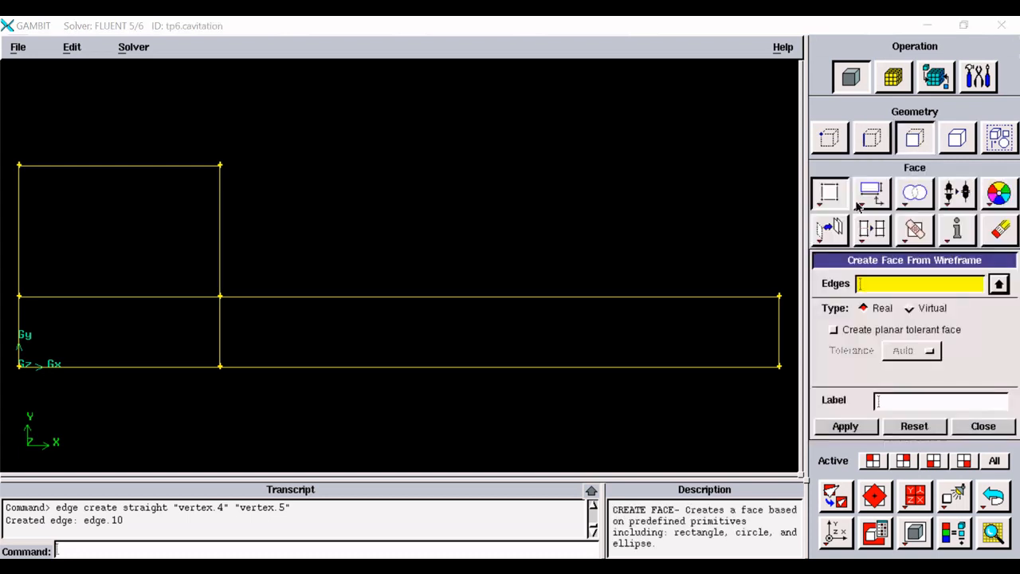
{"action": "left_click", "coordinate": [220, 341], "text": "shift"}
{"action": "left_click", "coordinate": [170, 296], "text": "shift"}
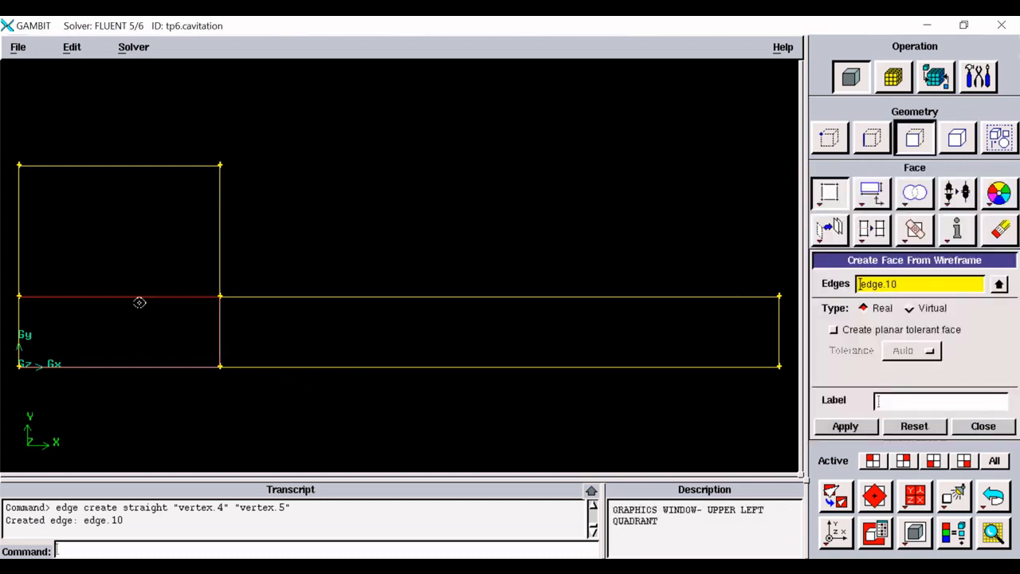
{"action": "left_click", "coordinate": [18, 325], "text": "shift"}
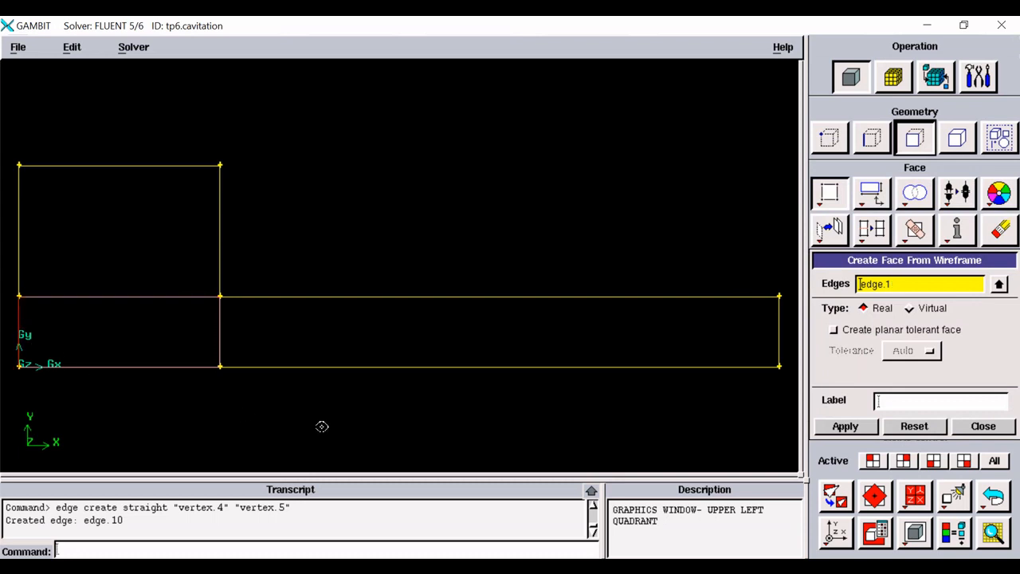
{"action": "left_click", "coordinate": [841, 428]}
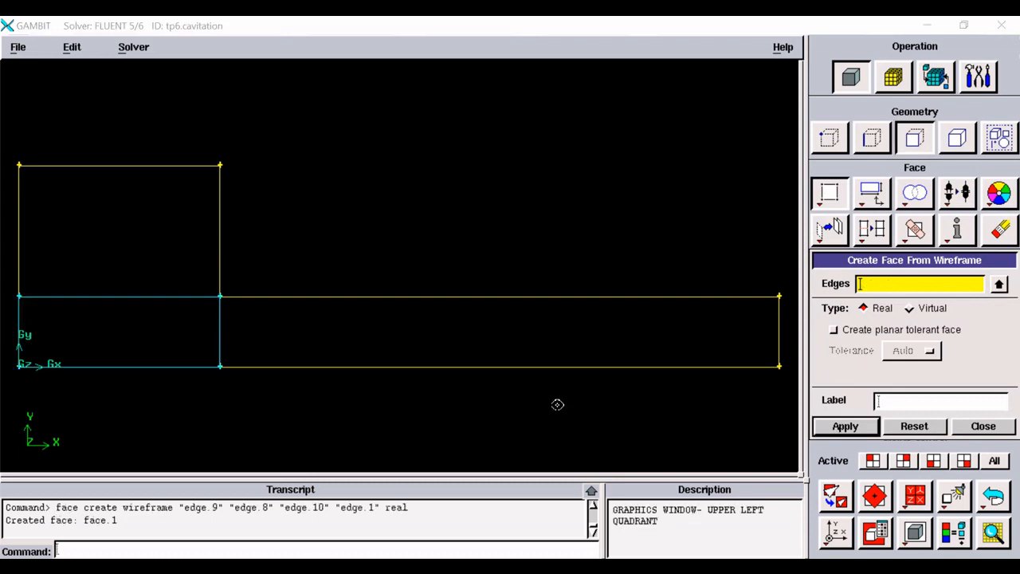
- Create a real wireframe face from the four edges of the rectangle directly above the first face
{"action": "left_click", "coordinate": [61, 297], "text": "shift"}
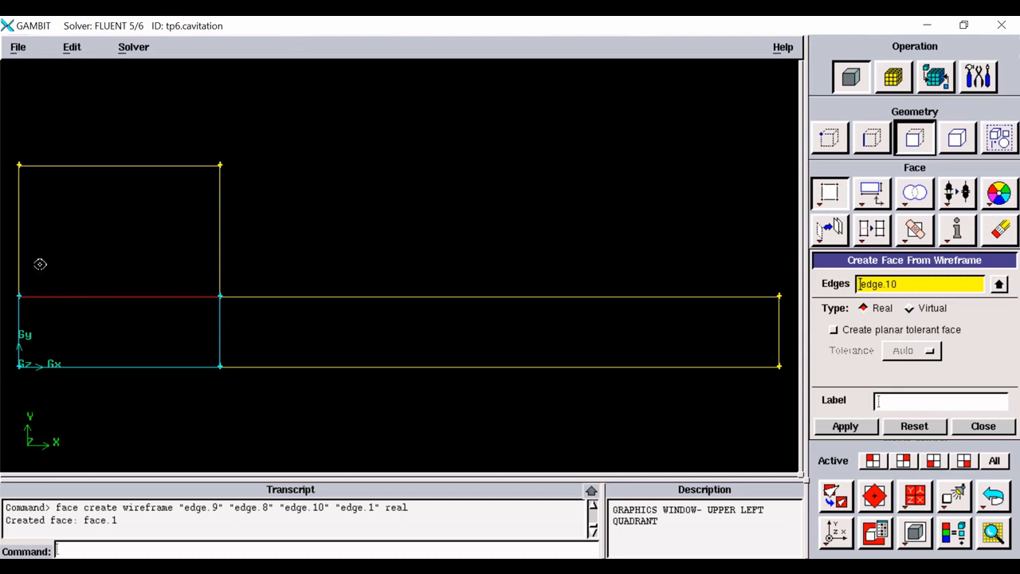
{"action": "left_click", "coordinate": [21, 245], "text": "shift"}
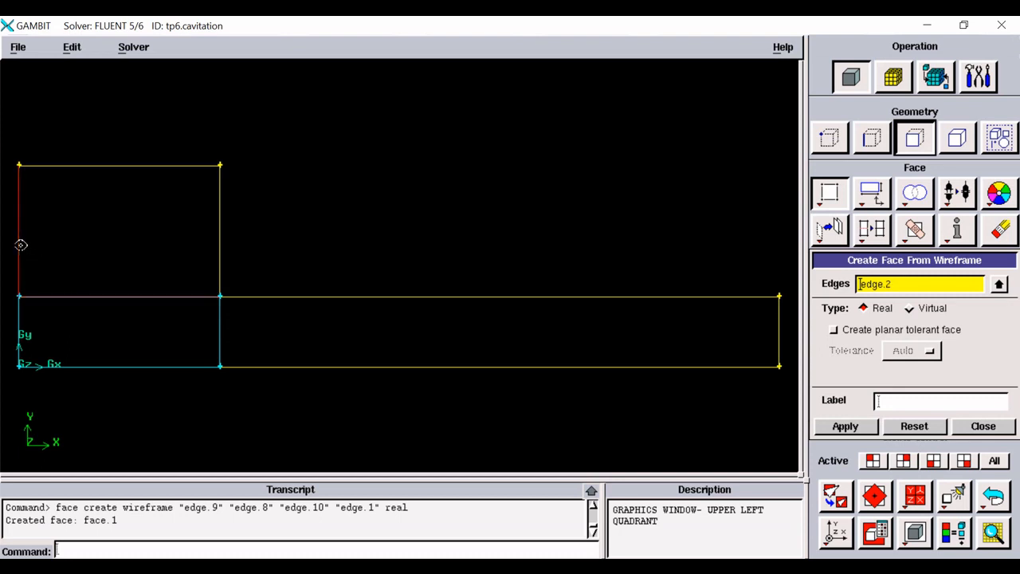
{"action": "left_click", "coordinate": [77, 166], "text": "shift"}
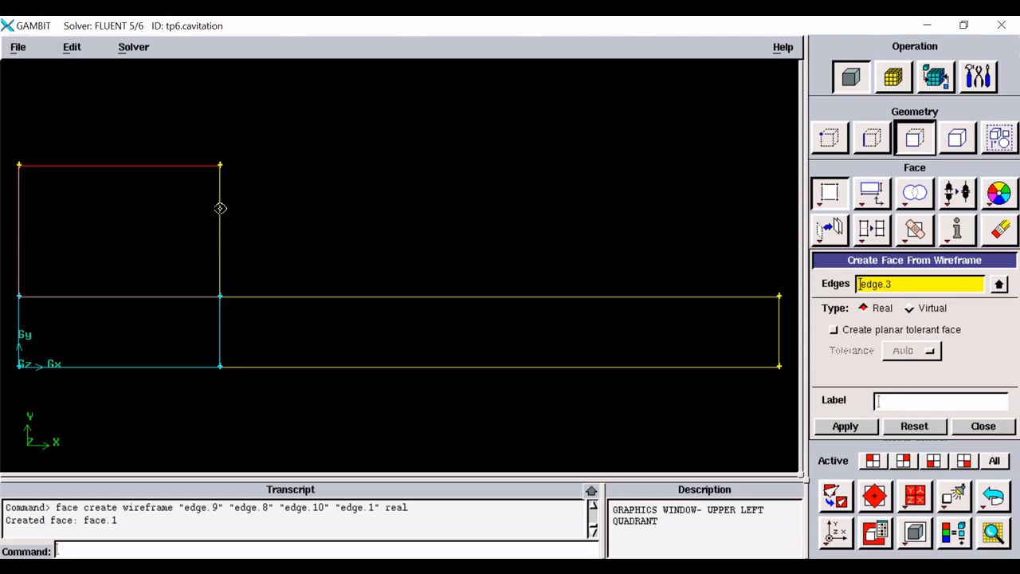
{"action": "left_click", "coordinate": [219, 208], "text": "shift"}
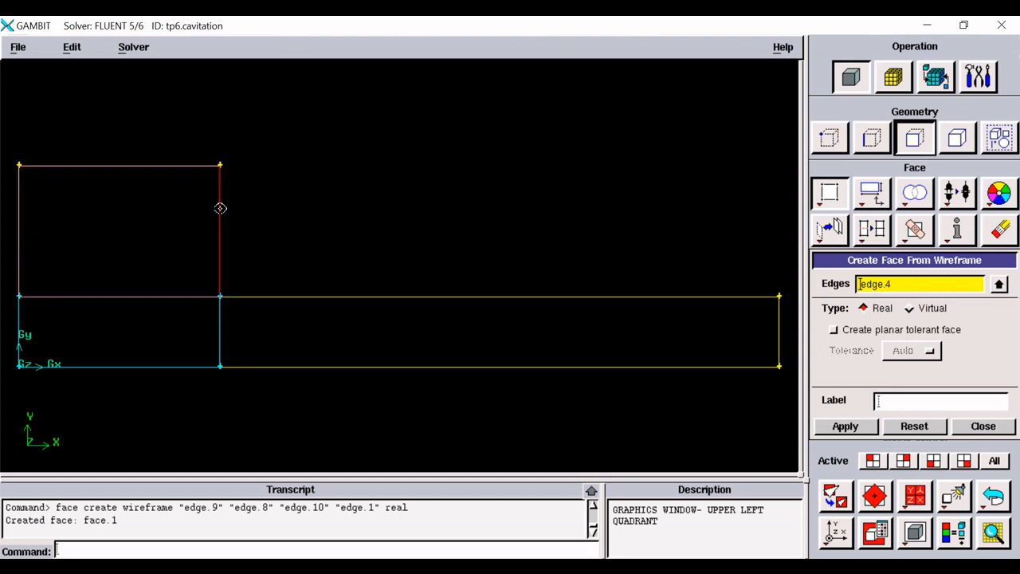
{"action": "left_click", "coordinate": [843, 427]}
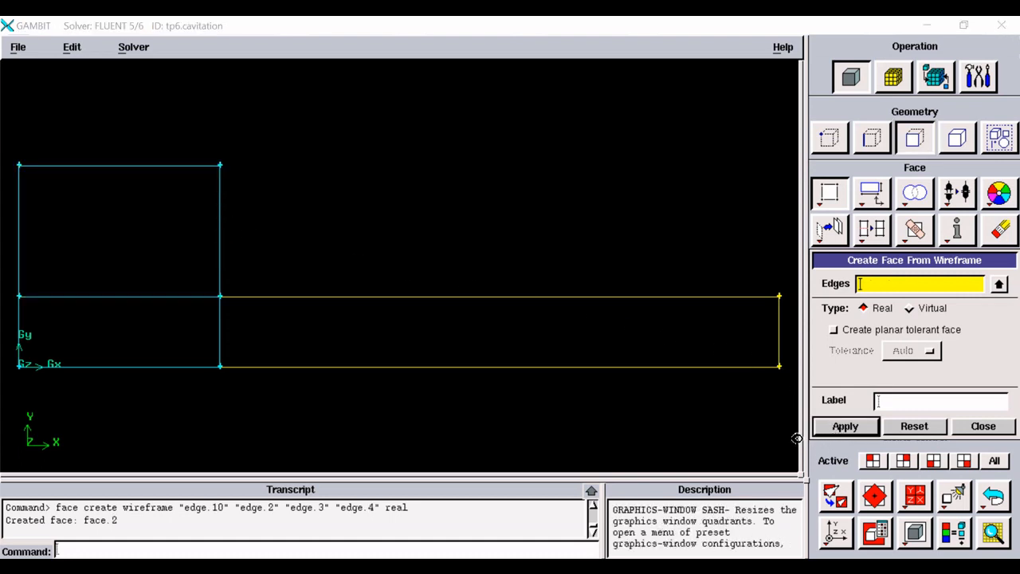
- Create a real wireframe face from the four edges of the long rectangle extending from the step to the channel's far end
{"action": "left_click", "coordinate": [217, 344], "text": "shift"}
{"action": "left_click", "coordinate": [268, 298], "text": "shift"}
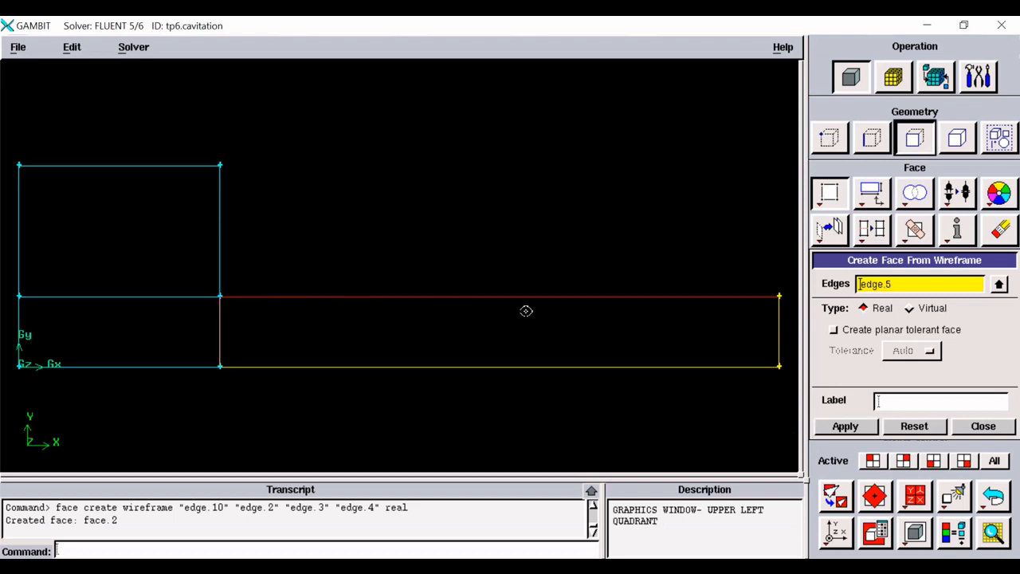
{"action": "left_click", "coordinate": [780, 337], "text": "shift"}
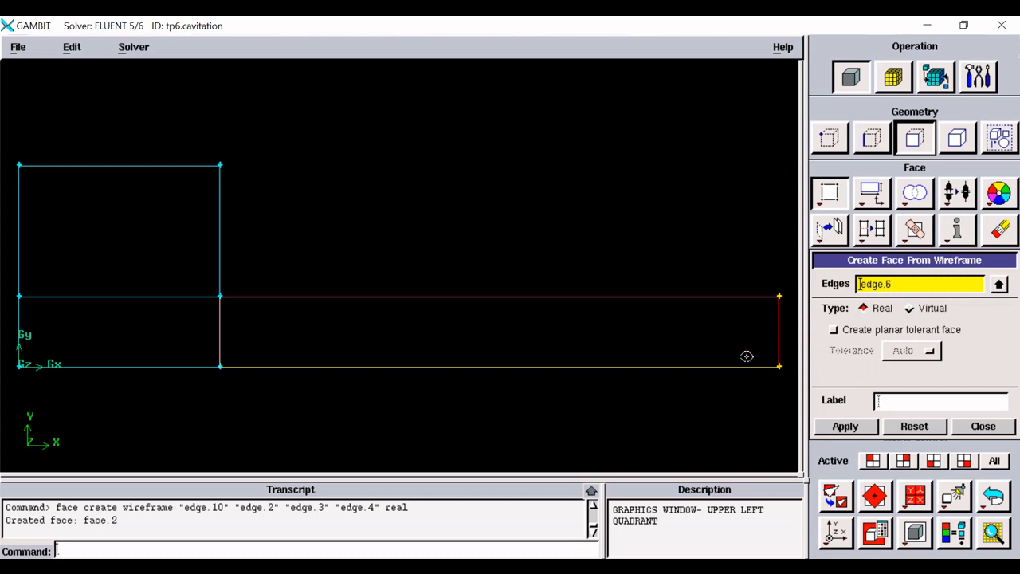
{"action": "left_click", "coordinate": [745, 367], "text": "shift"}
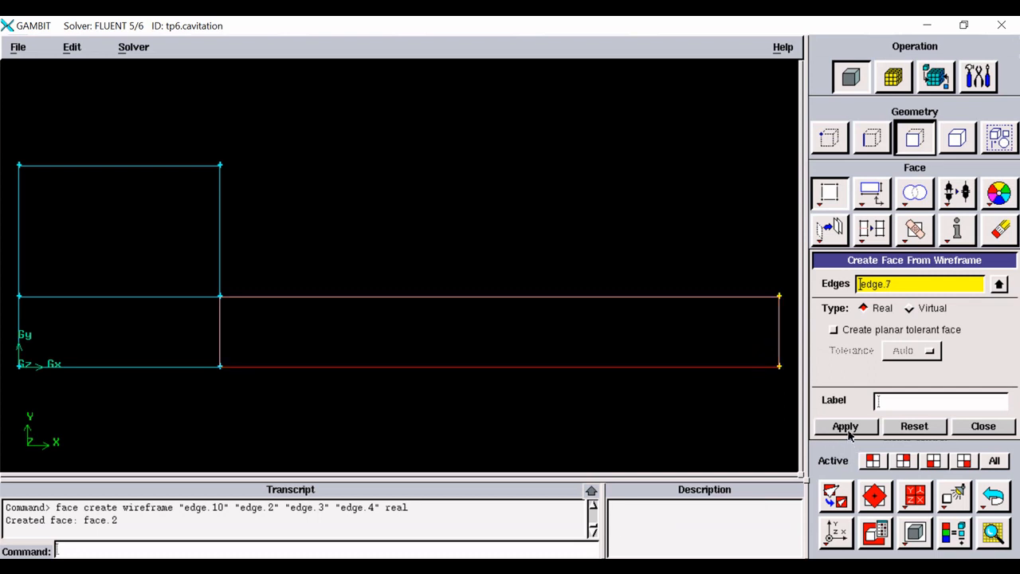
{"action": "left_click", "coordinate": [846, 427]}
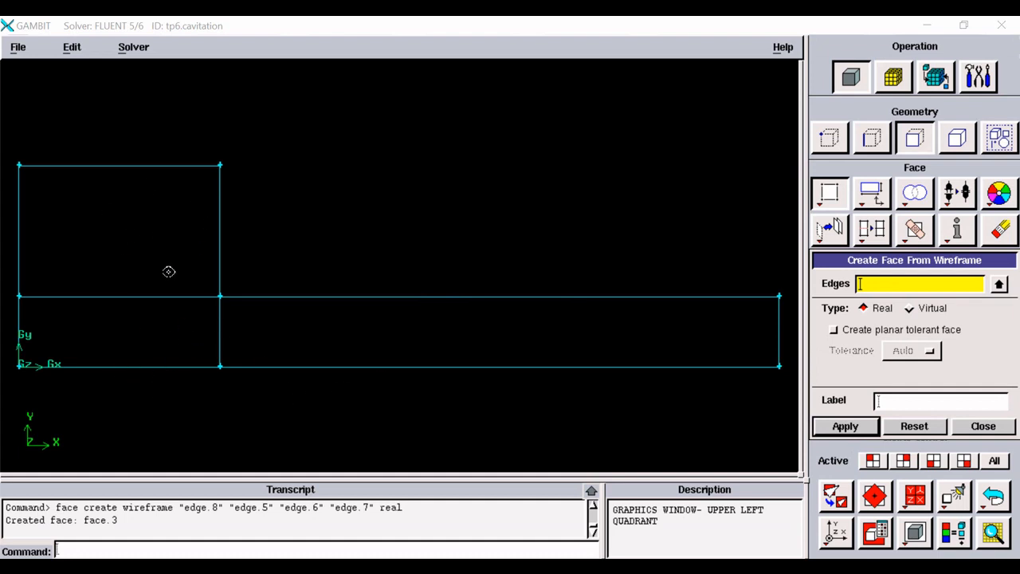
{"action": "left_click", "coordinate": [982, 427]}
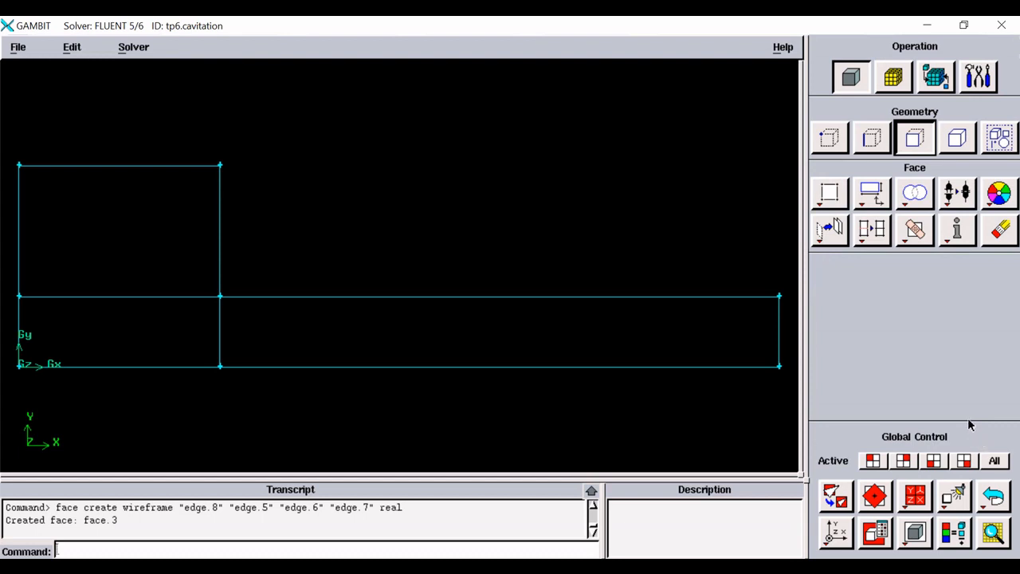
- Set up edge meshing on the short vertical edge above the origin with an interval size of 0.0002 and ratio 1
{"action": "left_click", "coordinate": [894, 80]}
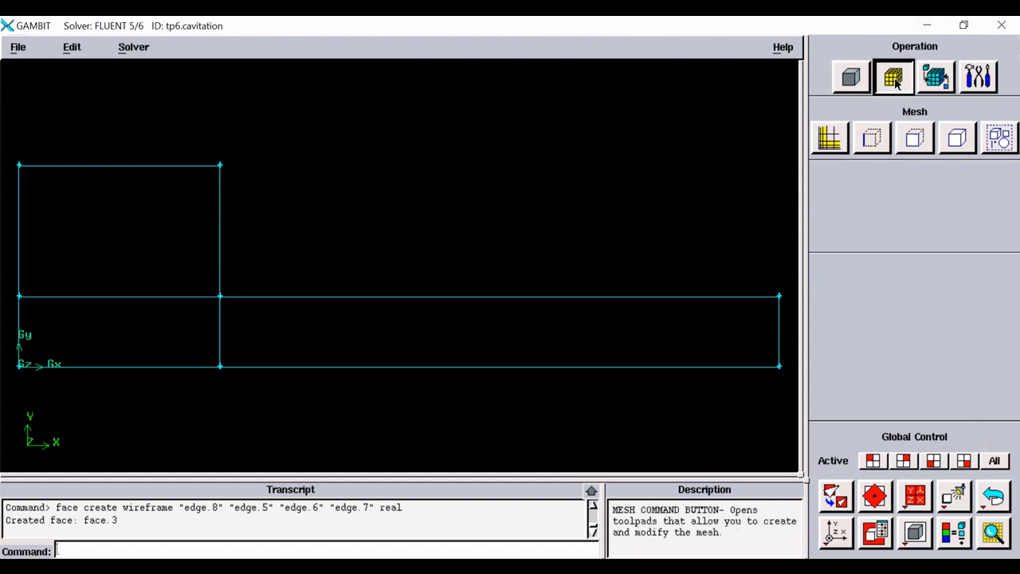
{"action": "left_click", "coordinate": [863, 130]}
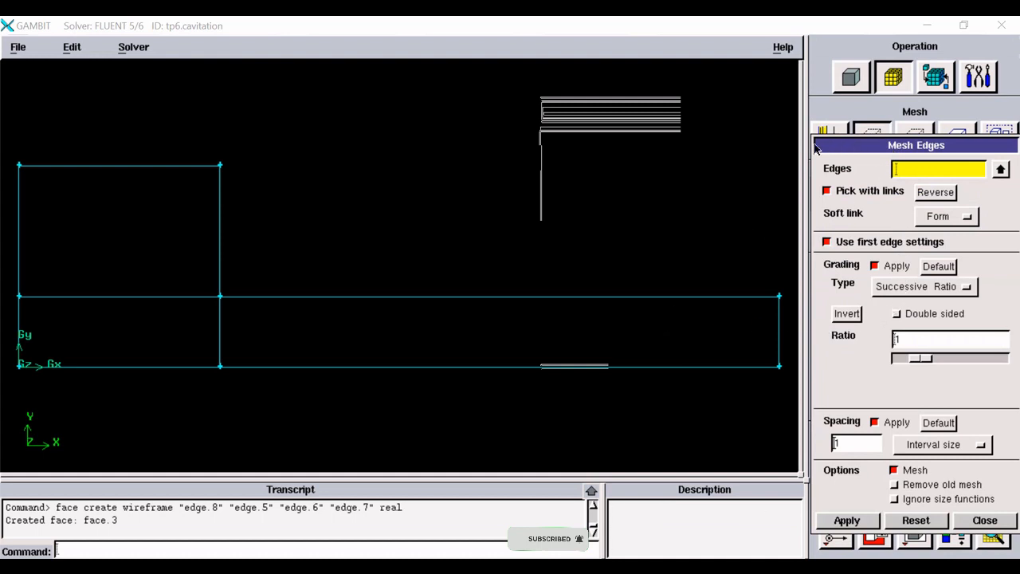
{"action": "left_click_drag", "start_coordinate": [814, 148], "coordinate": [851, 141]}
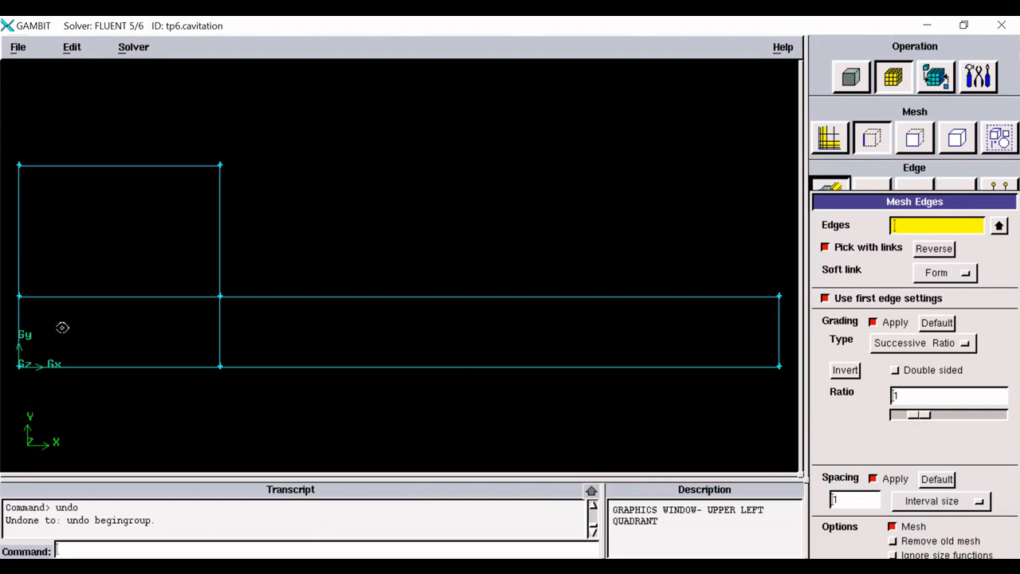
{"action": "left_click", "coordinate": [21, 325], "text": "shift"}
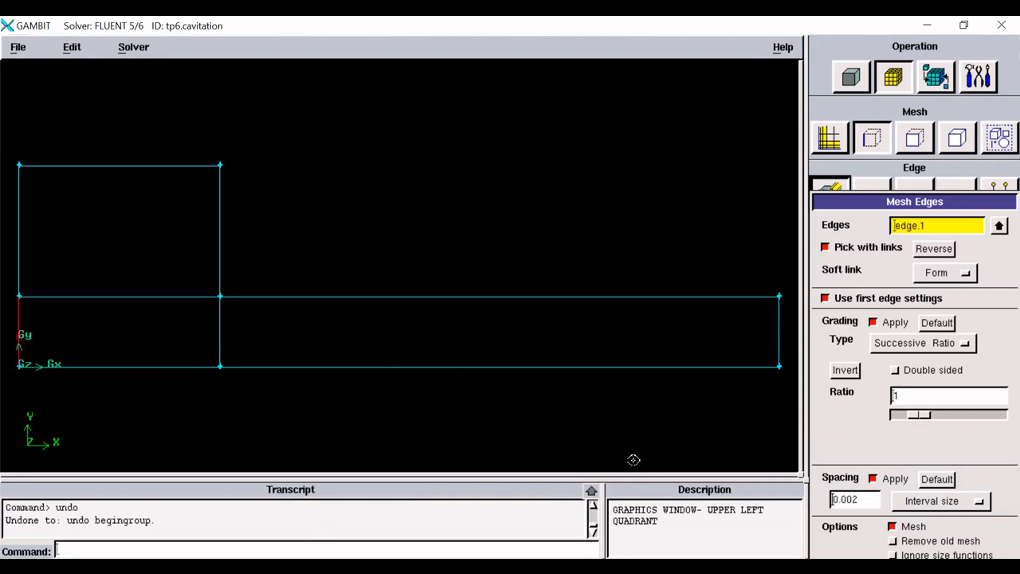
{"action": "left_click_drag", "start_coordinate": [901, 202], "coordinate": [916, 115]}
{"action": "double_click", "coordinate": [881, 414]}
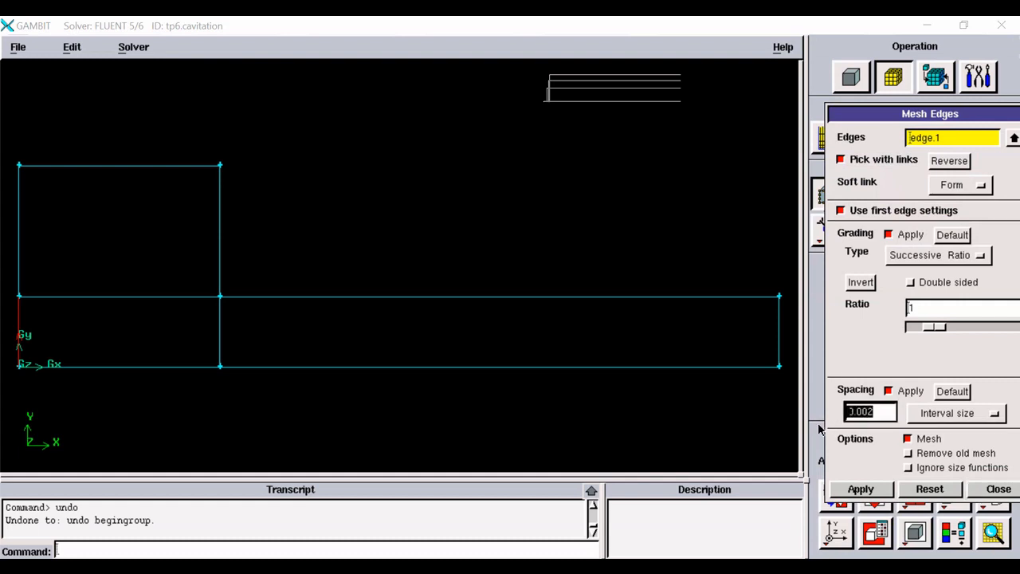
{"action": "key", "text": "BackSpace"}
{"action": "double_click", "coordinate": [883, 414]}
{"action": "type", "text": "0"}
- Add all remaining edges of the three rectangles to the selection and mesh them with the 0.0002 interval size
{"action": "left_click", "coordinate": [20, 319], "text": "shift"}
{"action": "left_click", "coordinate": [65, 367], "text": "shift"}
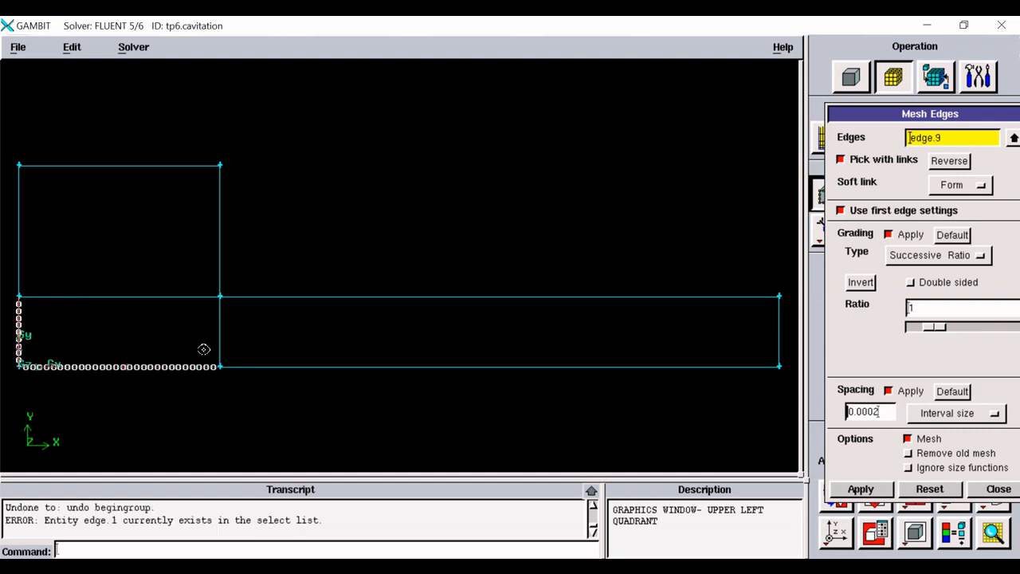
{"action": "left_click", "coordinate": [236, 367], "text": "shift"}
{"action": "left_click", "coordinate": [219, 344], "text": "shift"}
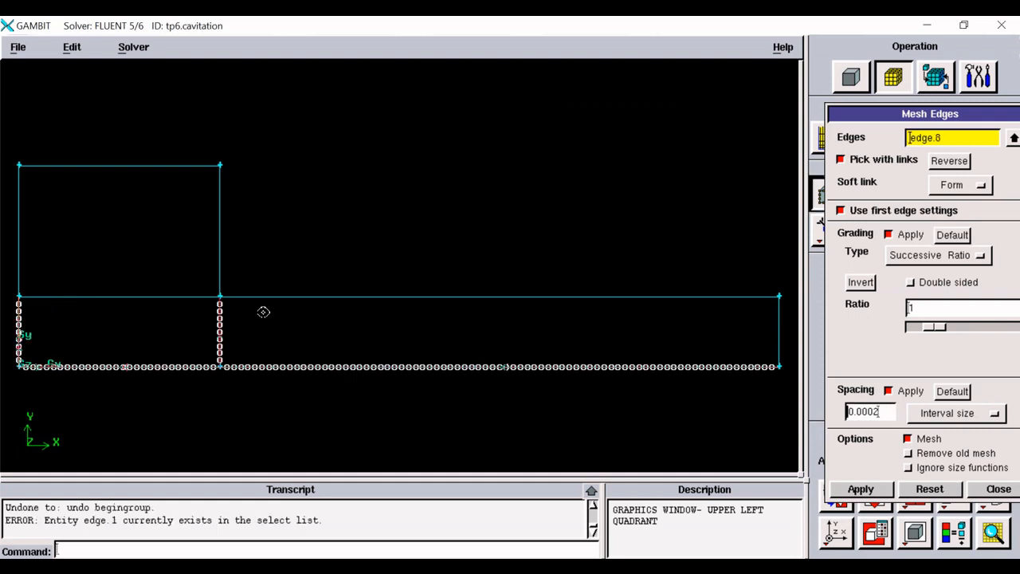
{"action": "left_click", "coordinate": [273, 297], "text": "shift"}
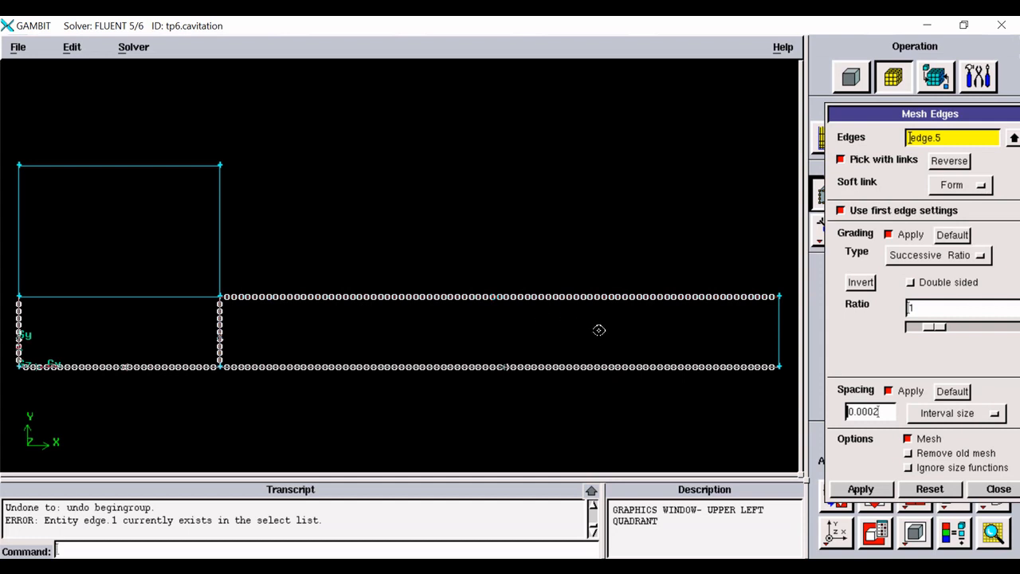
{"action": "left_click", "coordinate": [779, 328], "text": "shift"}
{"action": "left_click", "coordinate": [143, 296], "text": "shift"}
{"action": "left_click", "coordinate": [221, 238], "text": "shift"}
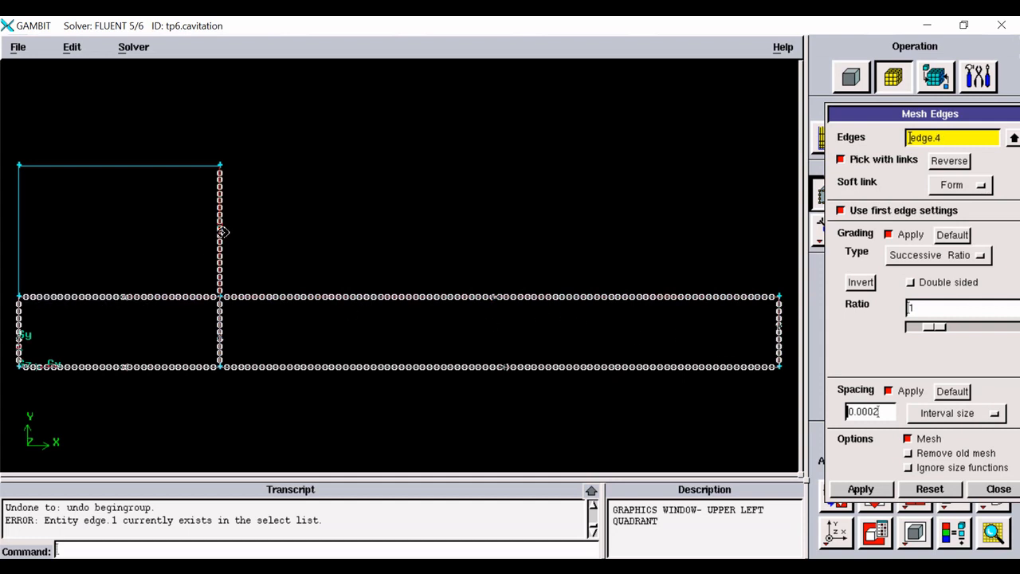
{"action": "left_click", "coordinate": [157, 165], "text": "shift"}
{"action": "left_click", "coordinate": [20, 221], "text": "shift"}
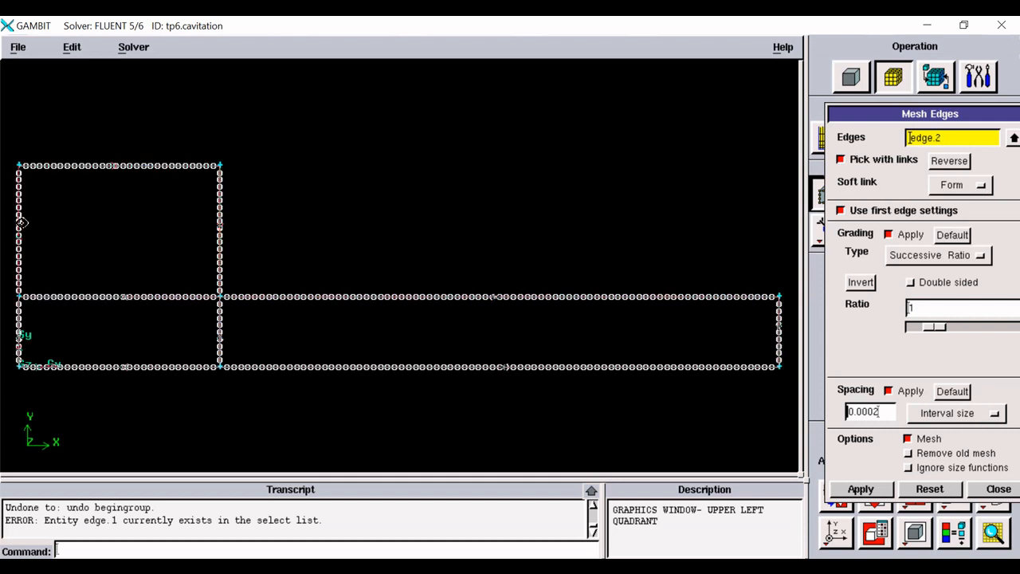
{"action": "left_click", "coordinate": [861, 489]}
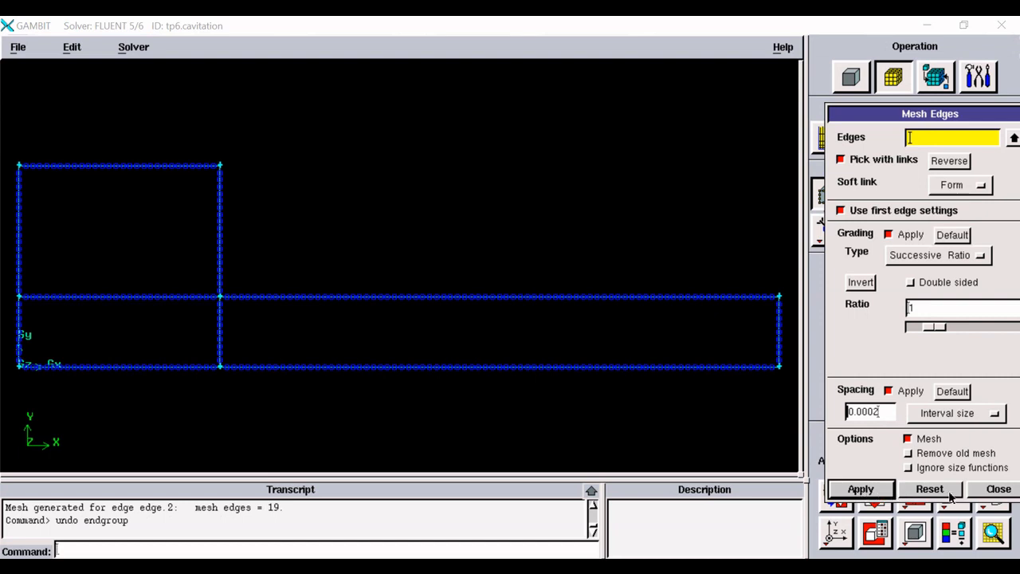
{"action": "left_click", "coordinate": [987, 494]}
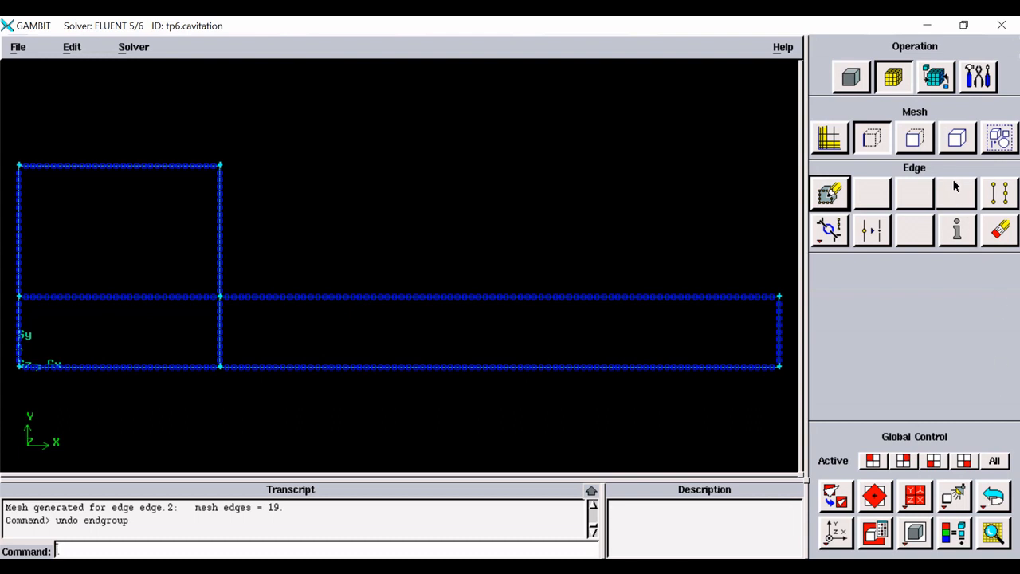
- Mesh the upper, long and small rectangular faces with Quad elements of type Map, keeping the interval size of 1
{"action": "left_click", "coordinate": [916, 139]}
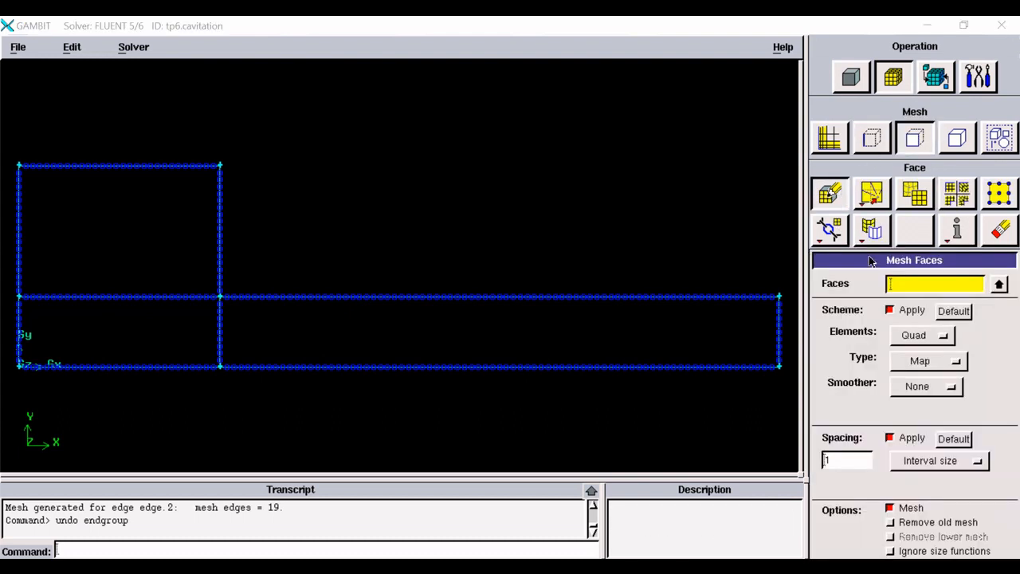
{"action": "left_click_drag", "start_coordinate": [870, 258], "coordinate": [866, 143]}
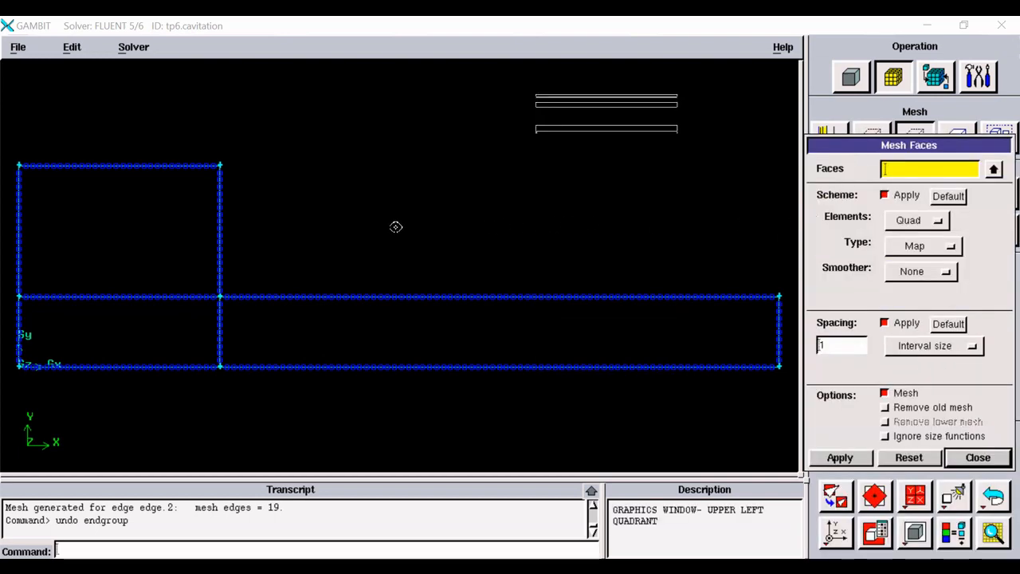
{"action": "left_click", "coordinate": [219, 214], "text": "shift"}
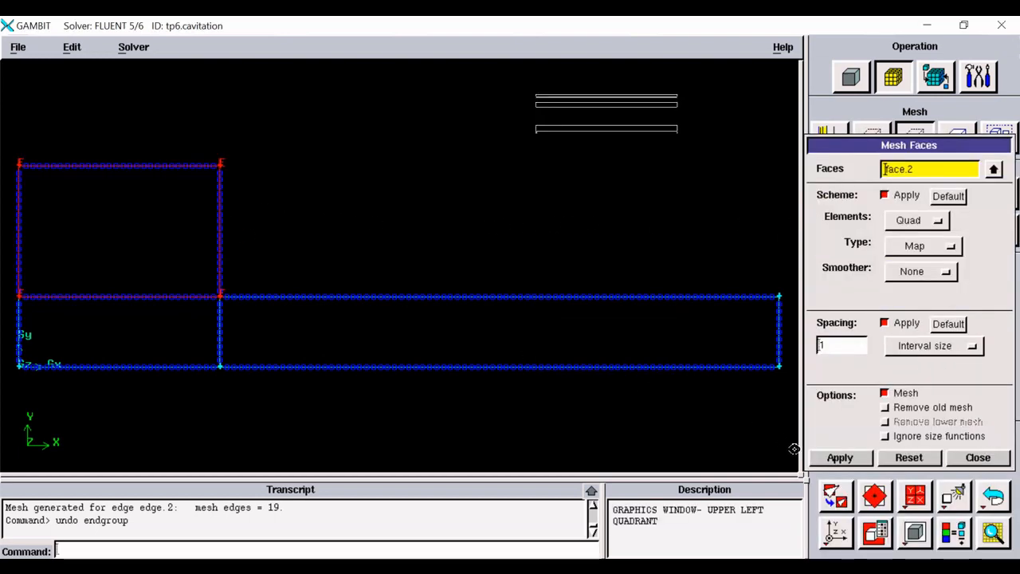
{"action": "left_click", "coordinate": [840, 458]}
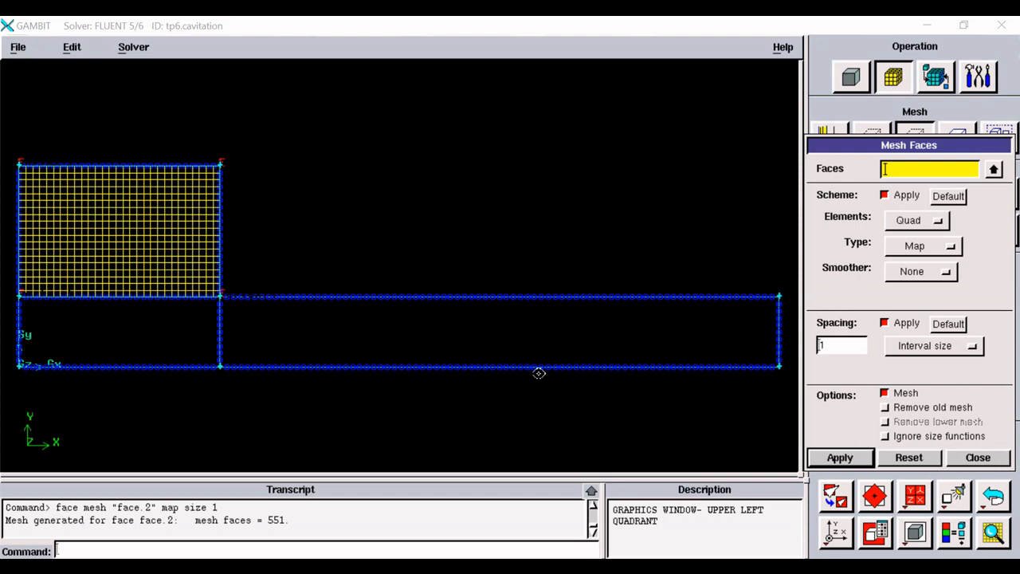
{"action": "left_click", "coordinate": [537, 366], "text": "shift"}
{"action": "left_click", "coordinate": [840, 457]}
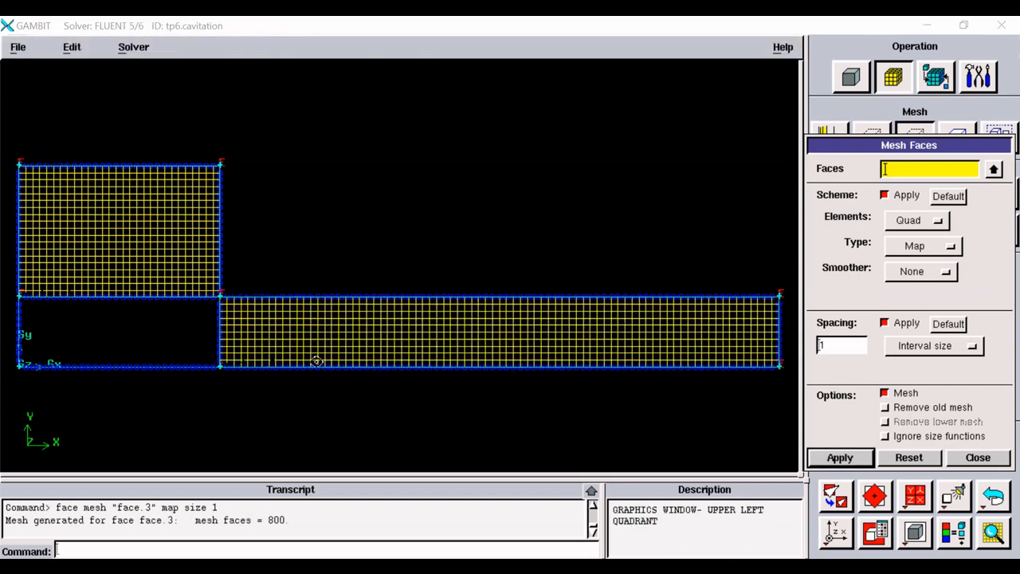
{"action": "left_click", "coordinate": [183, 367], "text": "shift"}
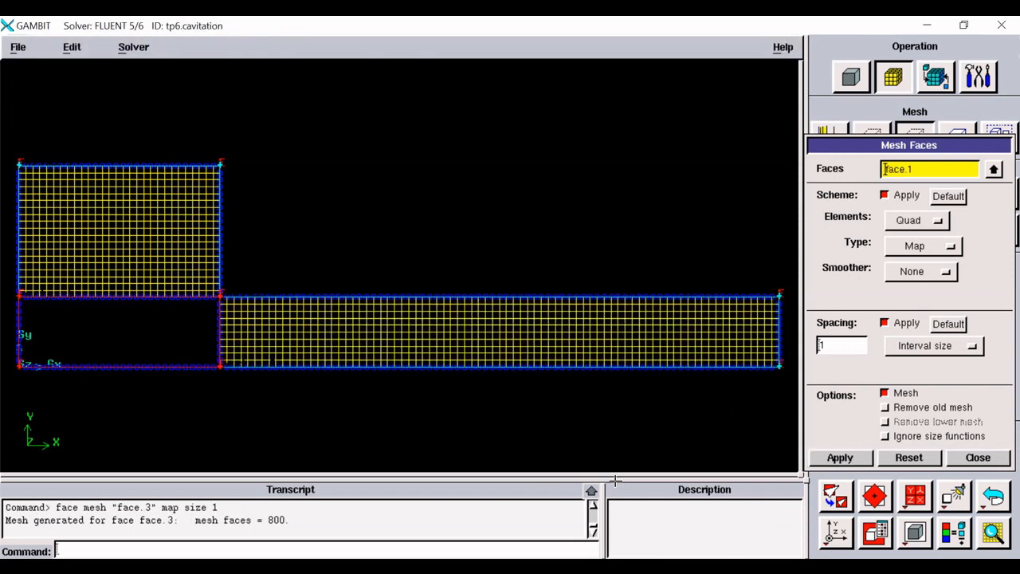
{"action": "left_click", "coordinate": [865, 460]}
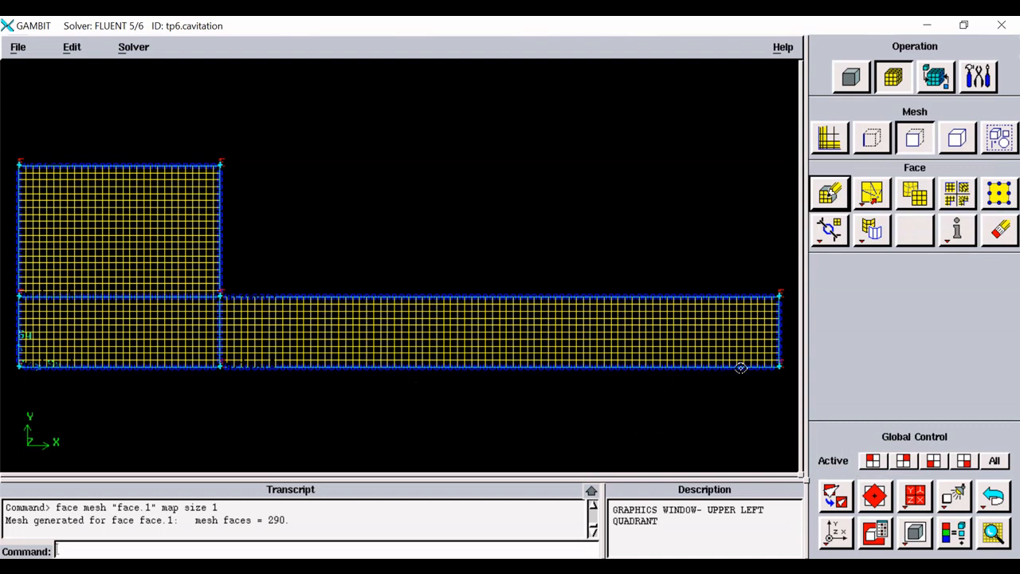
{"action": "left_click", "coordinate": [850, 77]}
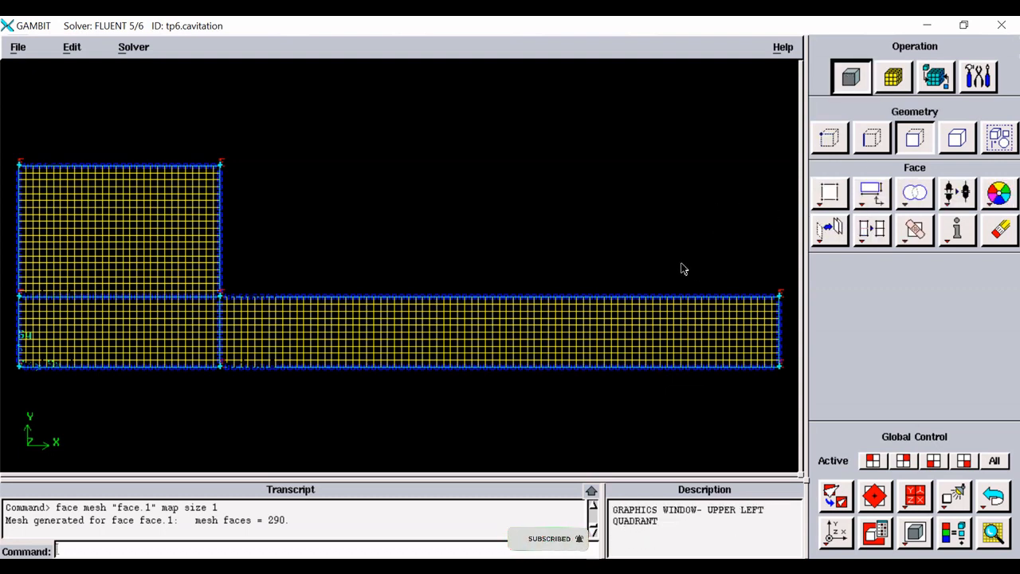
{"action": "left_click", "coordinate": [886, 538]}
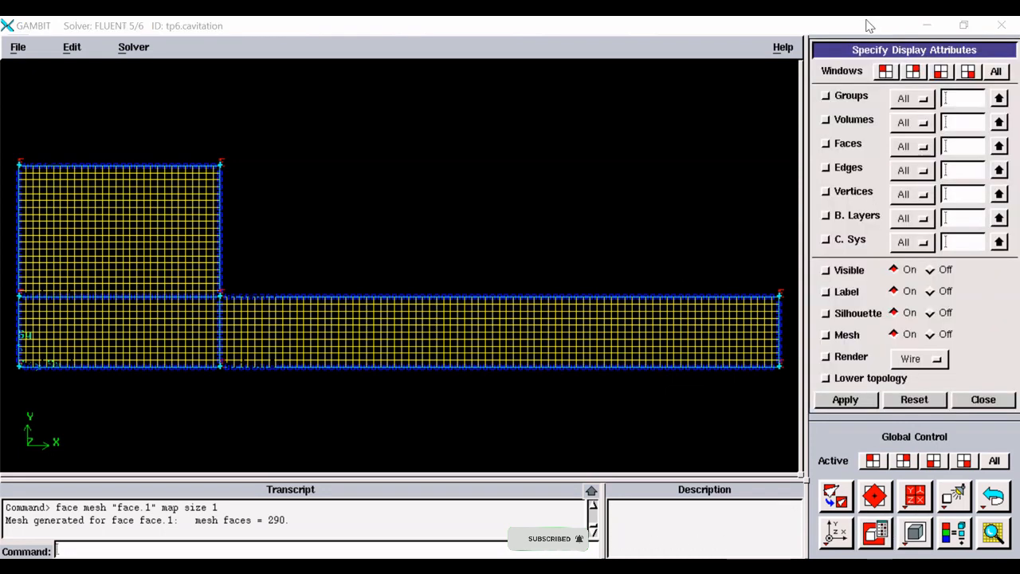
{"action": "left_click", "coordinate": [988, 397]}
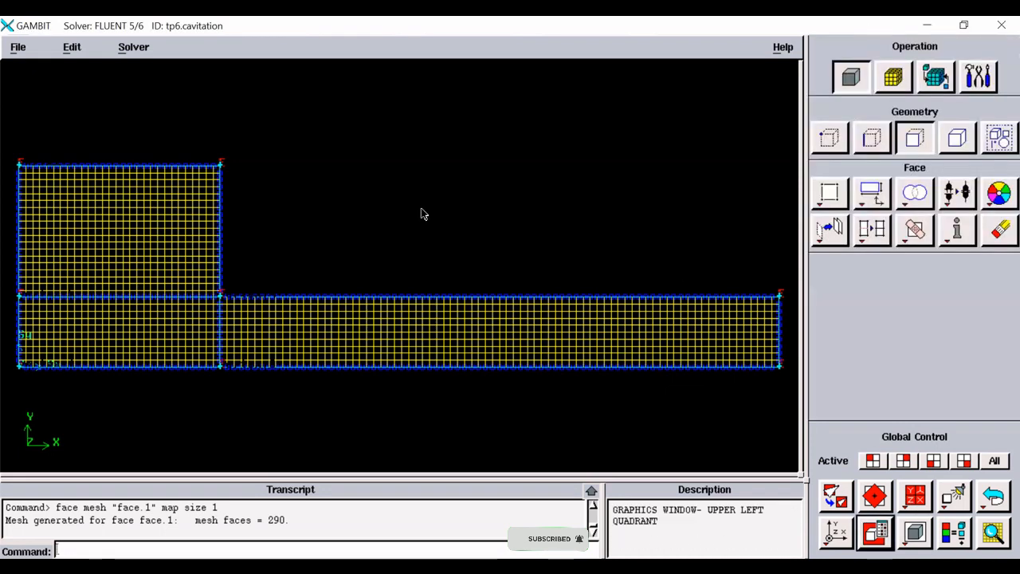
- Save the session and turn off the mesh display so only the geometry is shown
{"action": "left_click", "coordinate": [17, 47]}
{"action": "left_click", "coordinate": [21, 101]}
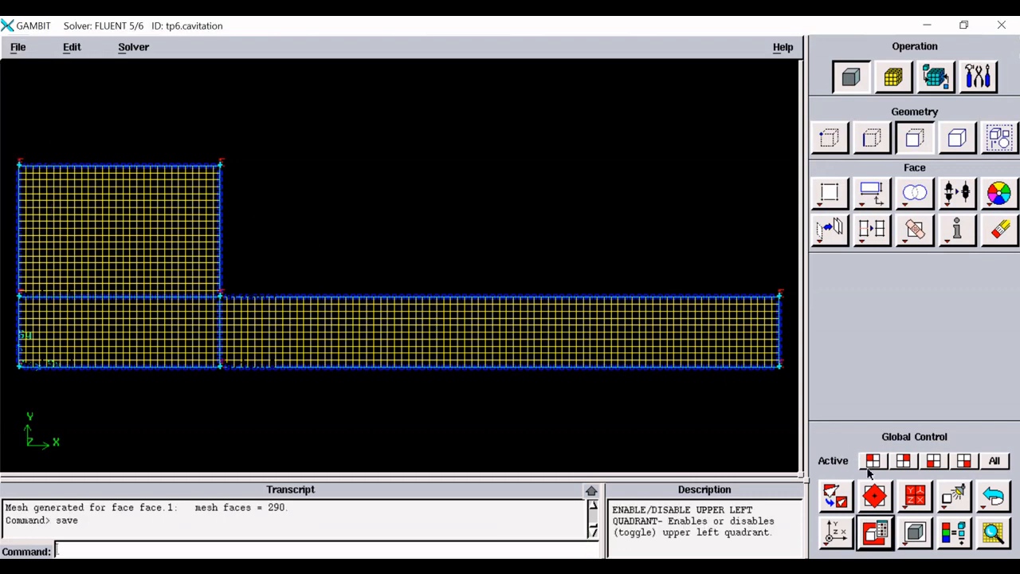
{"action": "left_click", "coordinate": [875, 532]}
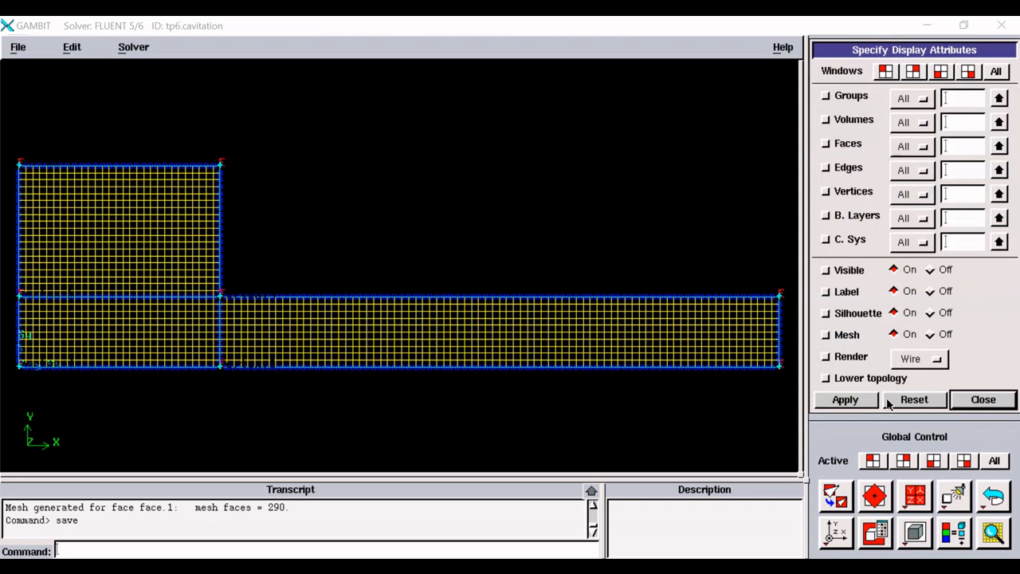
{"action": "left_click", "coordinate": [930, 334]}
{"action": "left_click", "coordinate": [846, 400]}
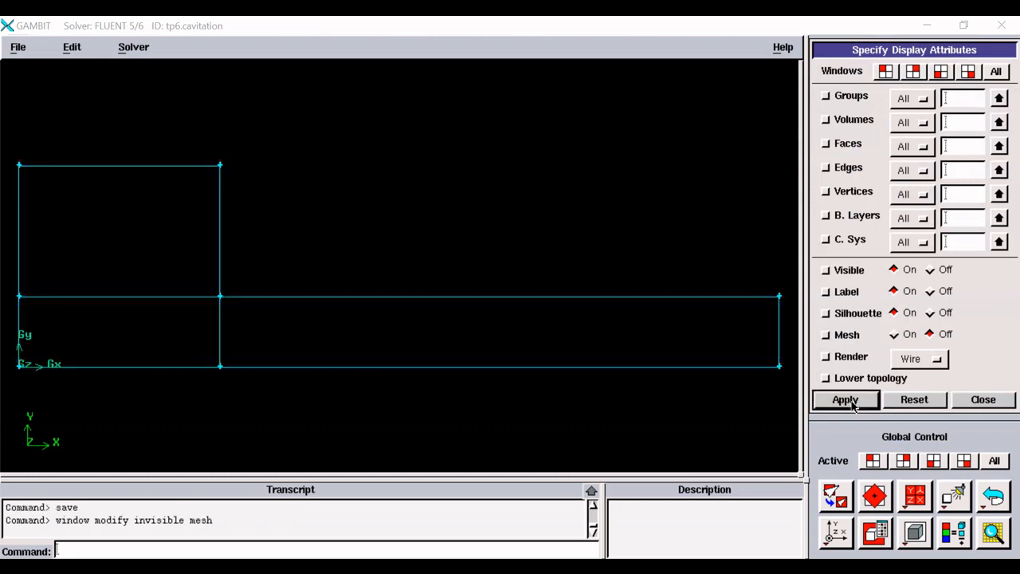
{"action": "left_click", "coordinate": [984, 400]}
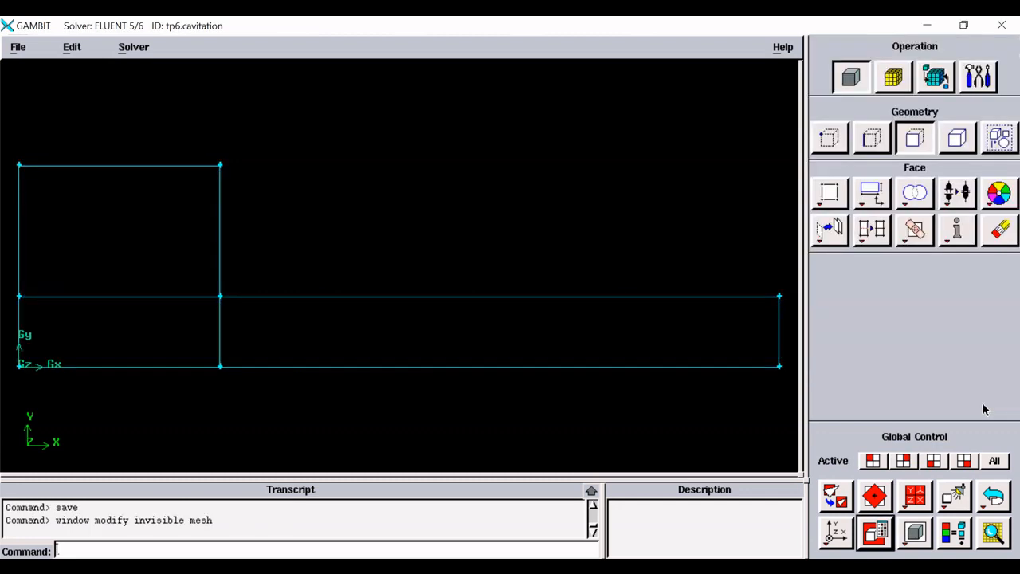
- Create a WALL boundary named wall on the upper rectangle's top and right edges and the long rectangle's upper edge
{"action": "left_click", "coordinate": [938, 78]}
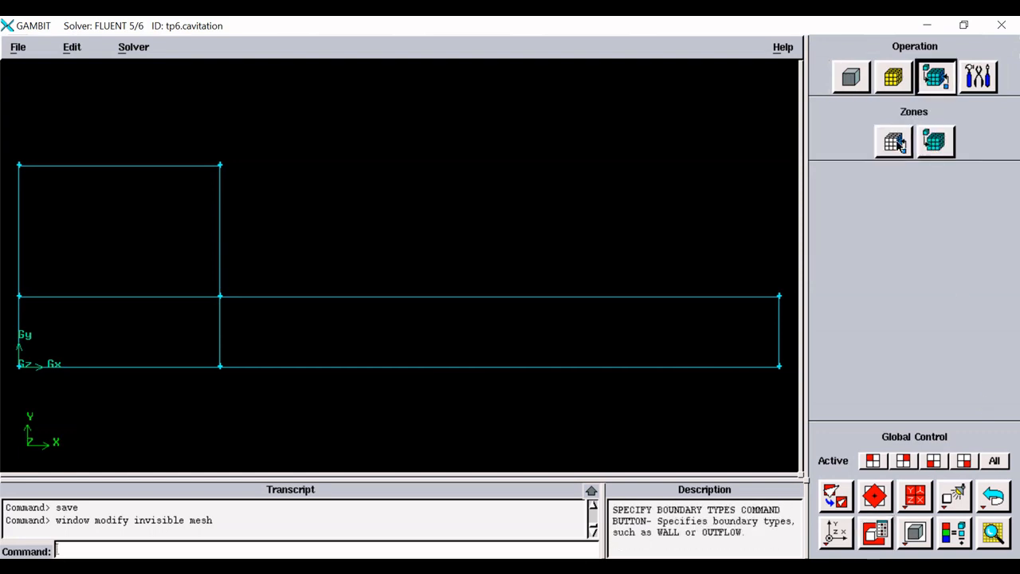
{"action": "left_click", "coordinate": [894, 142]}
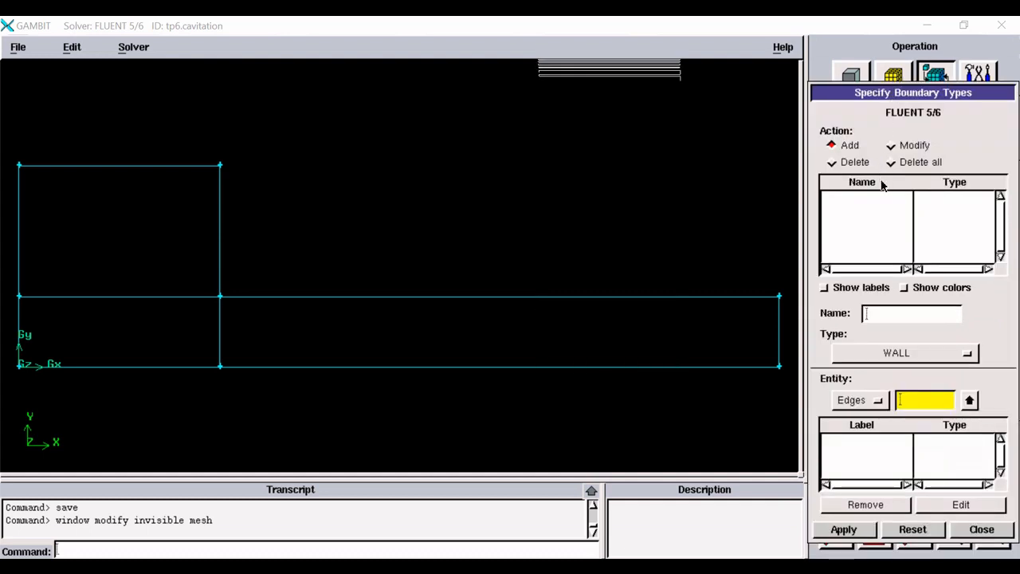
{"action": "left_click", "coordinate": [915, 350]}
{"action": "left_click", "coordinate": [914, 351]}
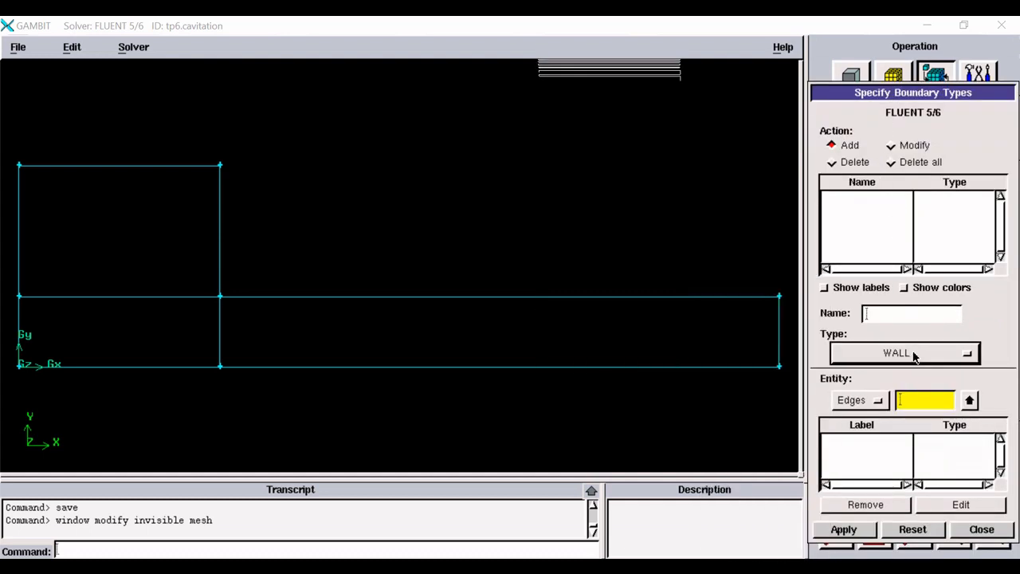
{"action": "left_click", "coordinate": [915, 352]}
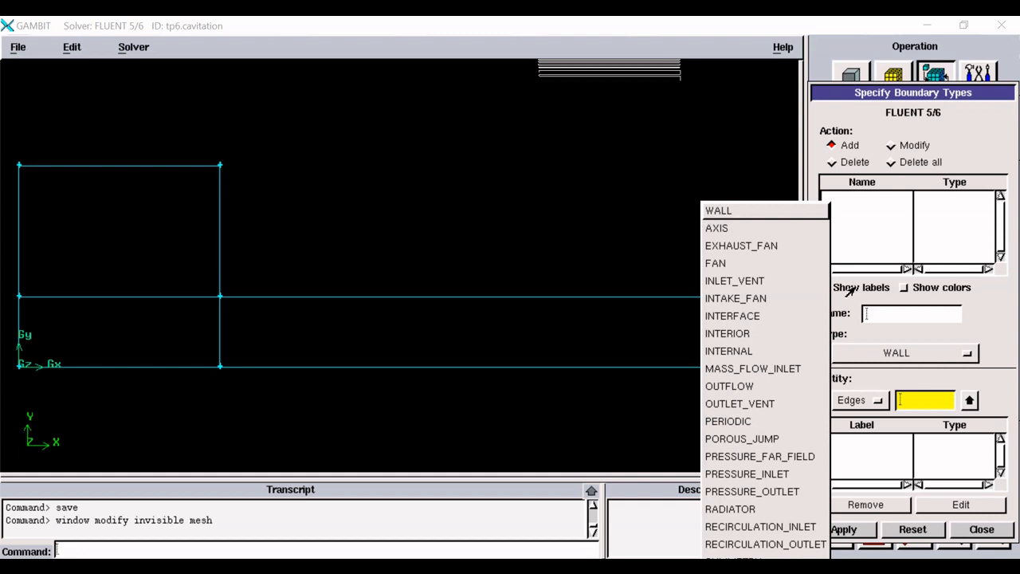
{"action": "left_click", "coordinate": [885, 359]}
{"action": "left_click", "coordinate": [894, 315]}
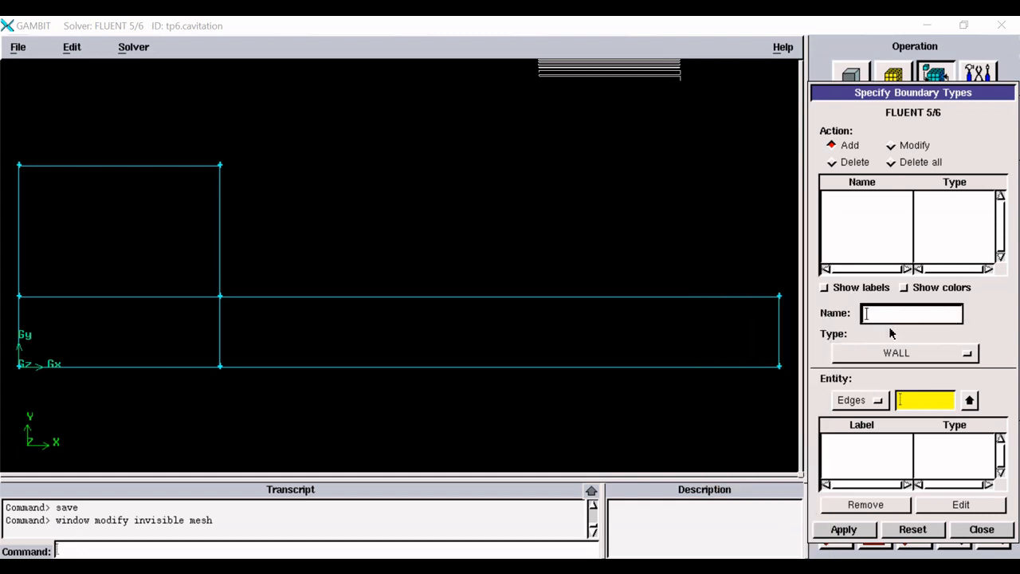
{"action": "type", "text": "wall"}
{"action": "left_click", "coordinate": [919, 405]}
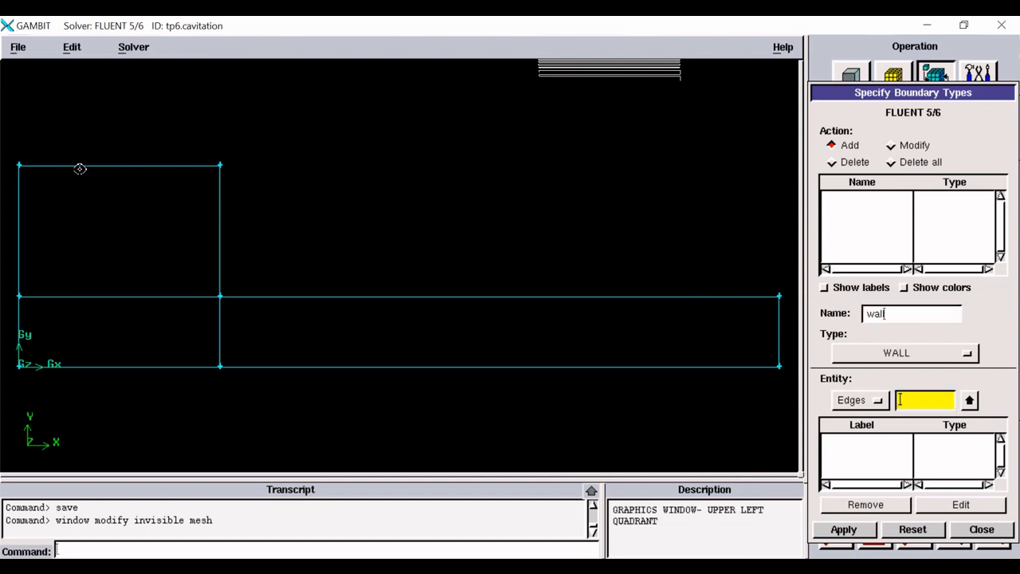
{"action": "left_click", "coordinate": [80, 168], "text": "shift"}
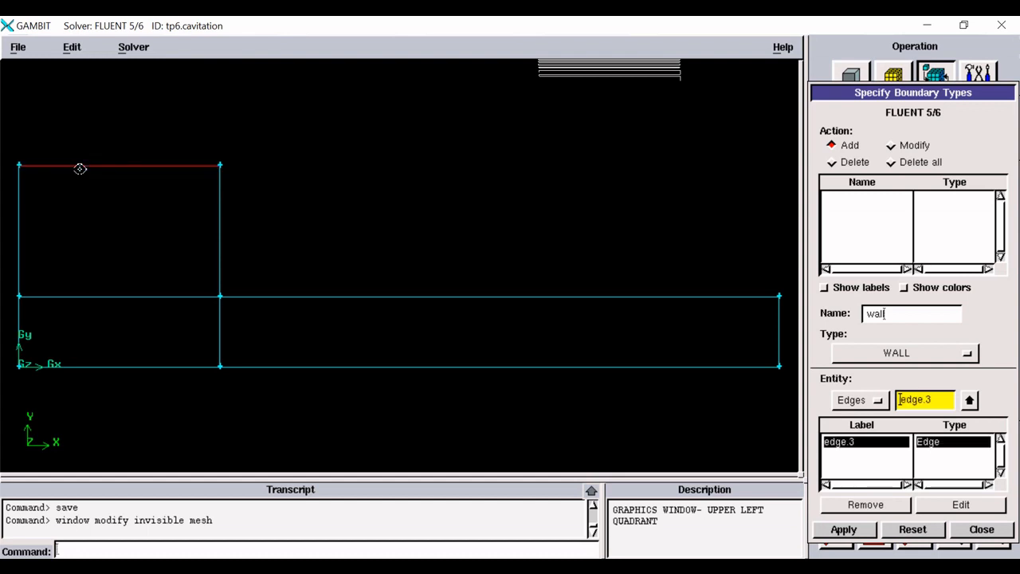
{"action": "left_click", "coordinate": [220, 226], "text": "shift"}
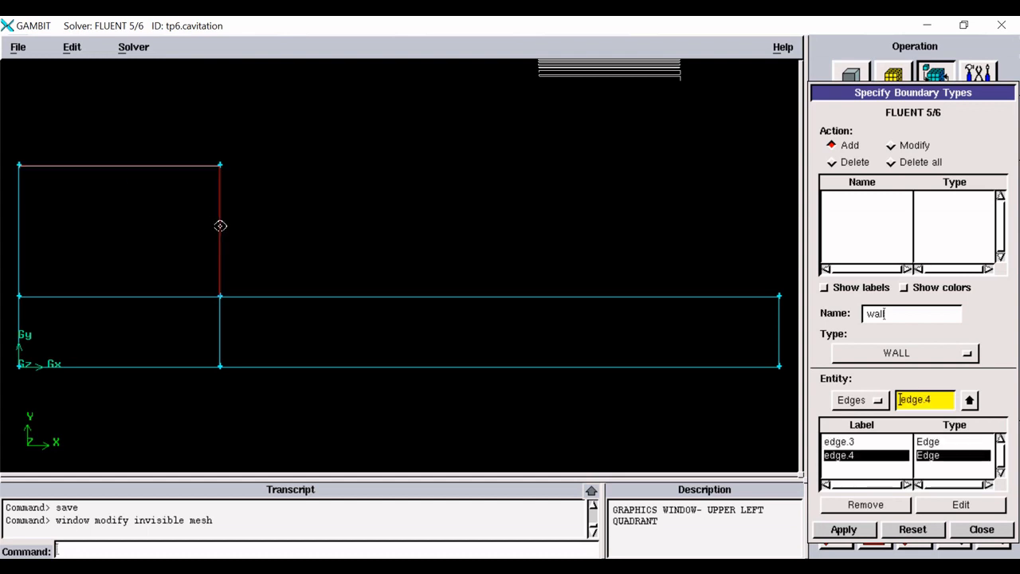
{"action": "left_click", "coordinate": [295, 295], "text": "shift"}
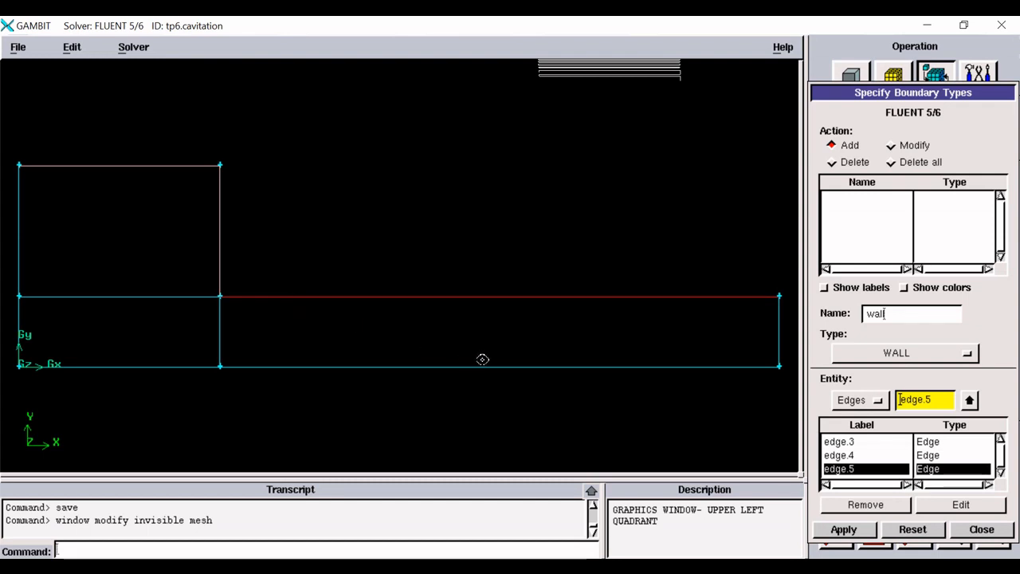
{"action": "left_click", "coordinate": [844, 529]}
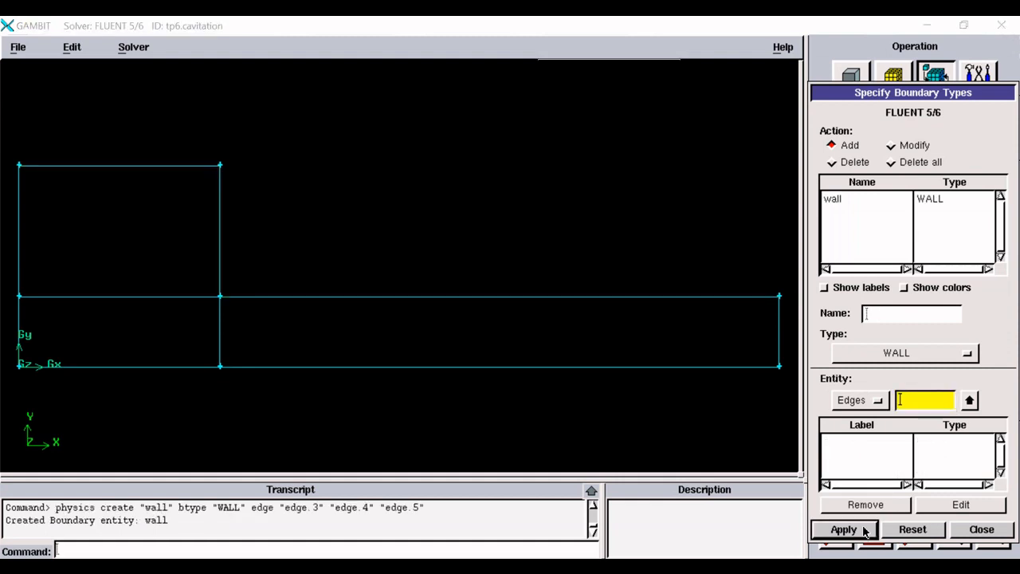
- Create a PRESSURE_INLET boundary named inlet_1 on the short vertical edge directly above the origin
{"action": "left_click", "coordinate": [894, 353]}
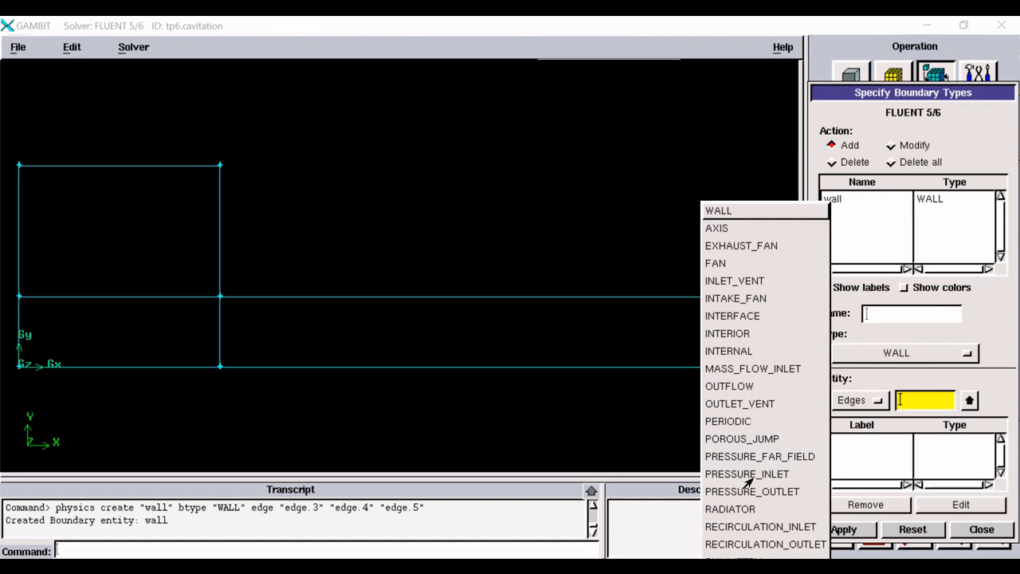
{"action": "left_click", "coordinate": [717, 474]}
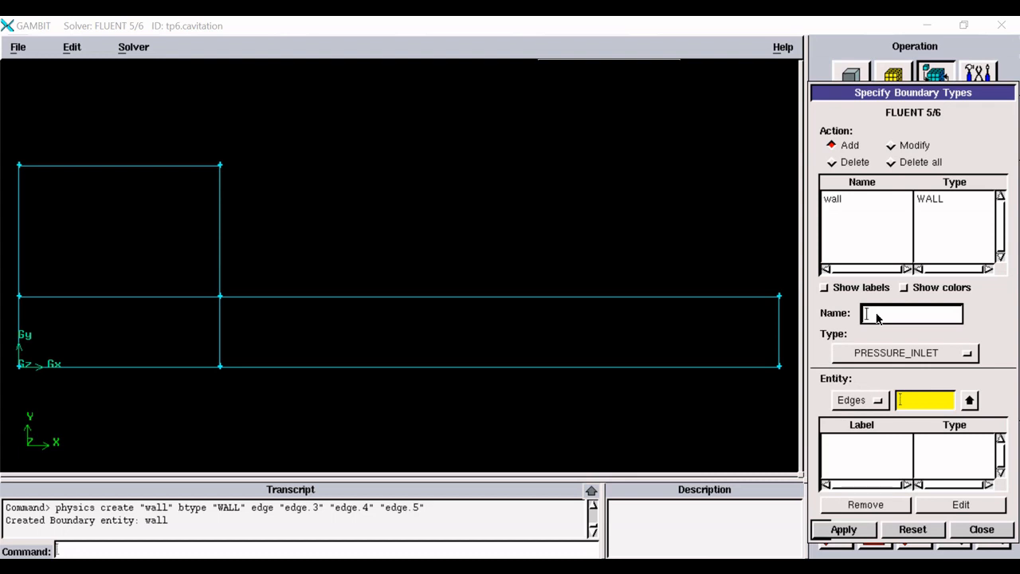
{"action": "type", "text": "inlet_1"}
{"action": "left_click", "coordinate": [15, 322], "text": "shift"}
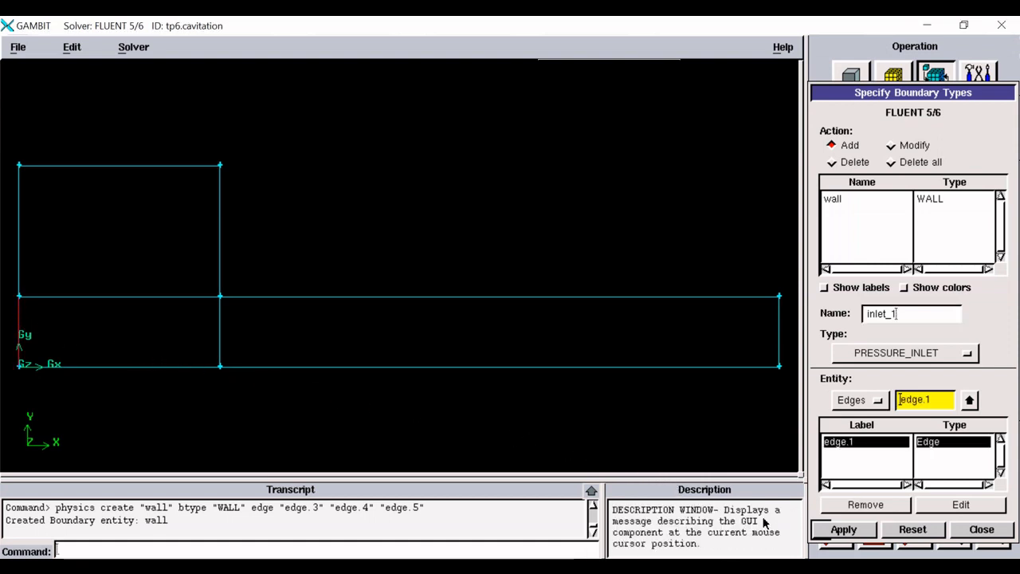
{"action": "left_click", "coordinate": [843, 529]}
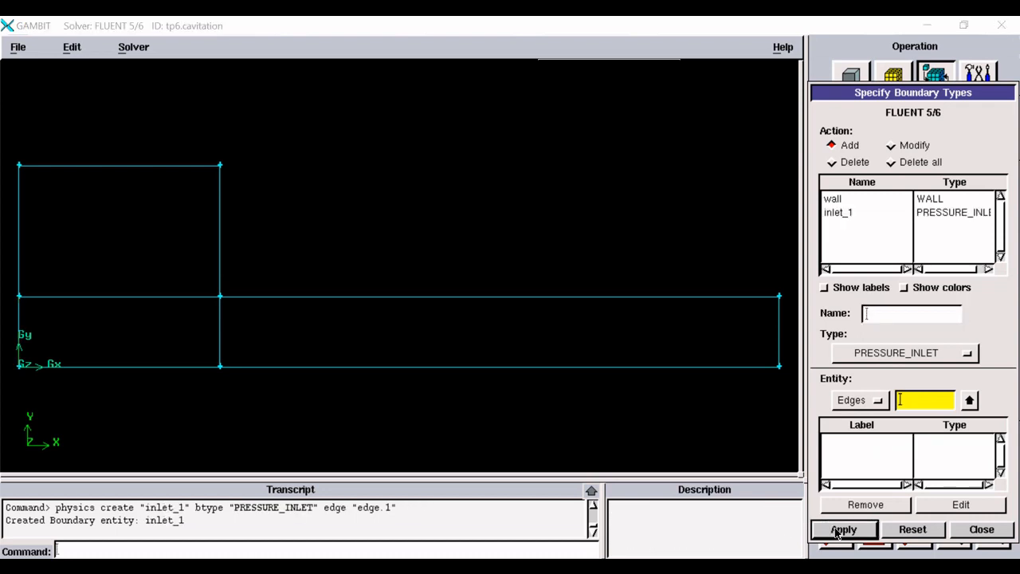
- Create a second PRESSURE_INLET boundary named inlet_2 on the upper rectangle's left vertical edge
{"action": "left_click", "coordinate": [883, 317]}
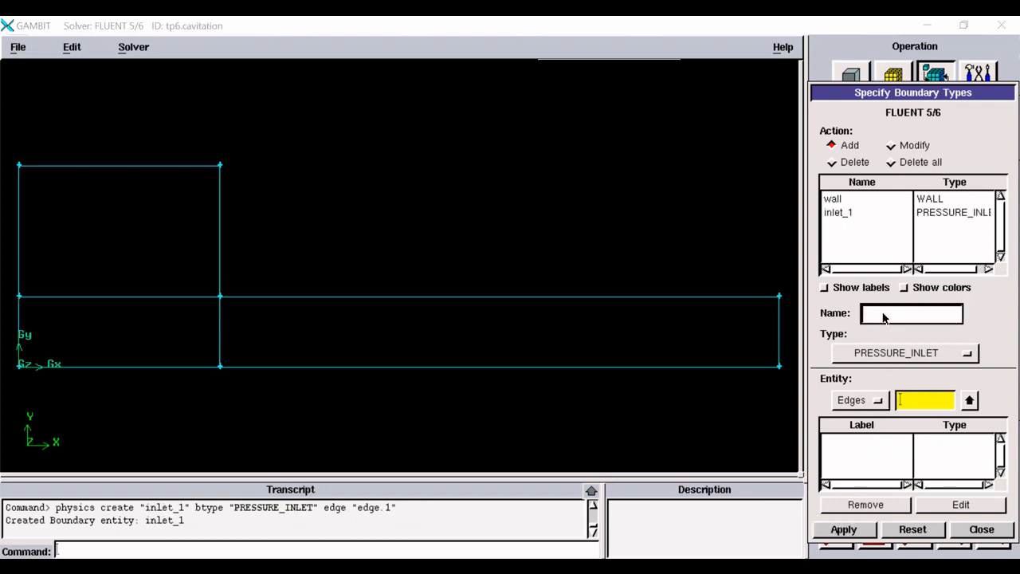
{"action": "type", "text": "inlet_2"}
{"action": "left_click", "coordinate": [18, 221], "text": "shift"}
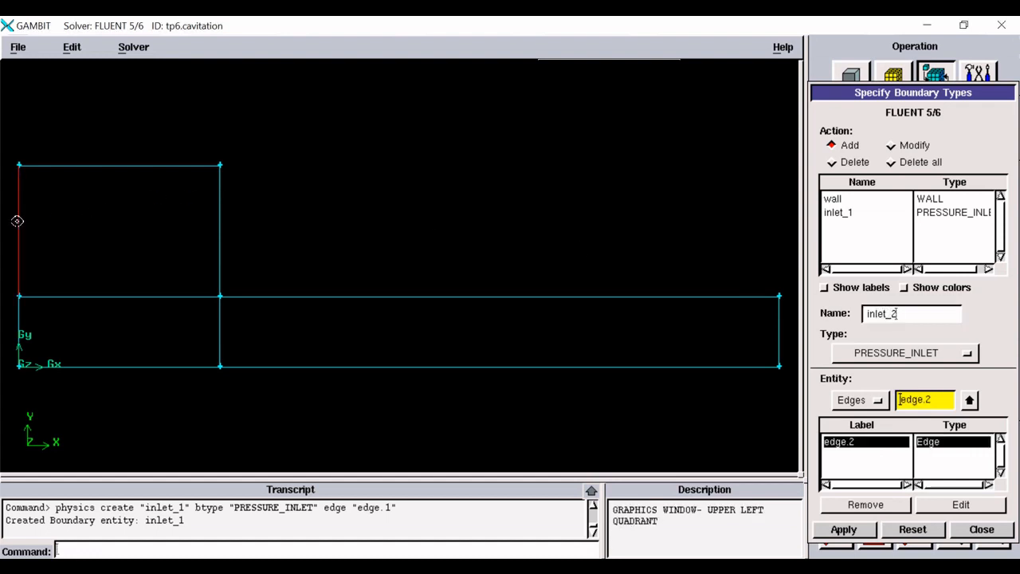
{"action": "left_click", "coordinate": [867, 530]}
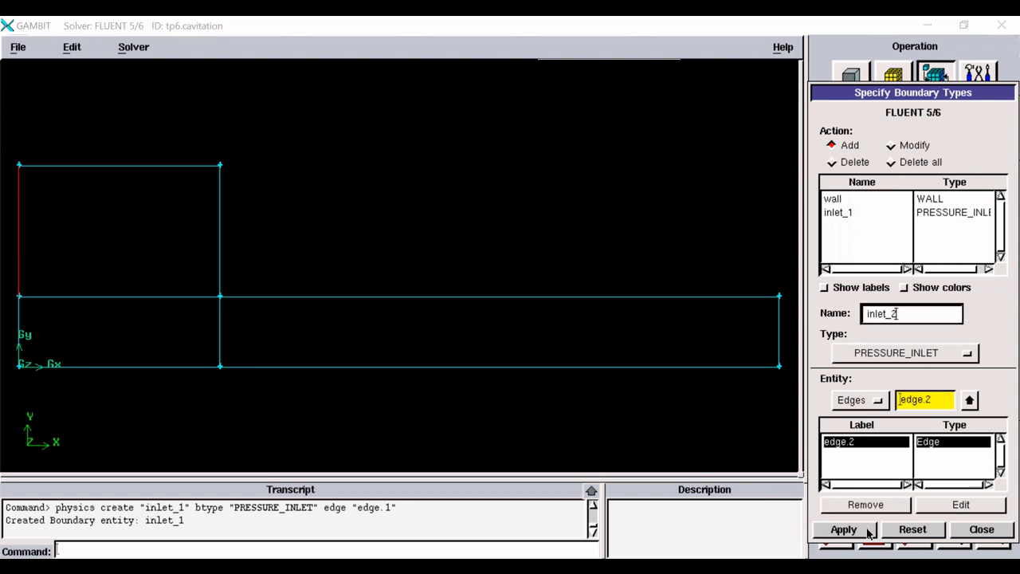
- Create a PRESSURE_OUTLET boundary named outlet on the vertical edge at the far end of the long rectangle
{"action": "left_click", "coordinate": [868, 359]}
{"action": "left_click", "coordinate": [873, 368]}
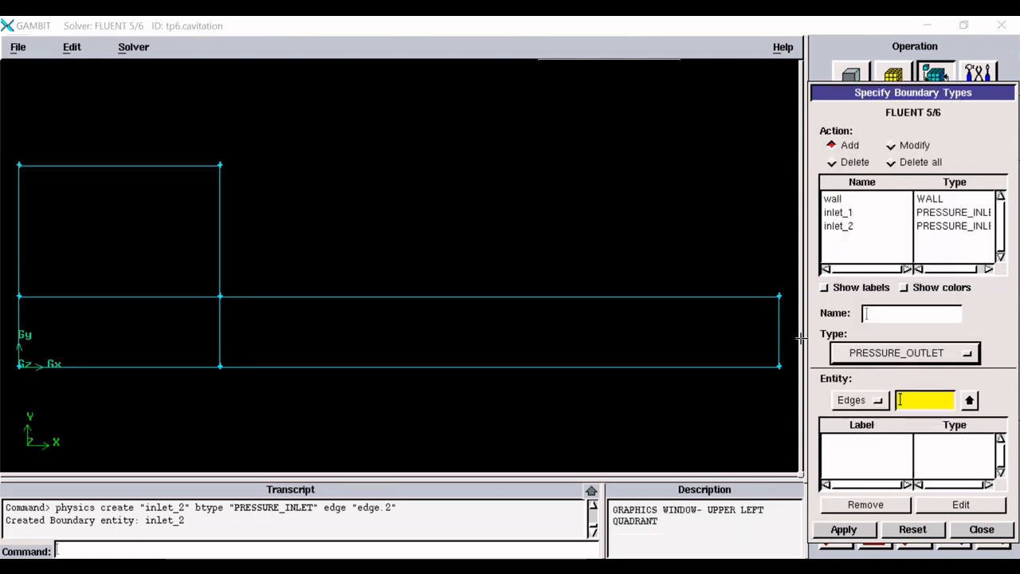
{"action": "left_click", "coordinate": [871, 317]}
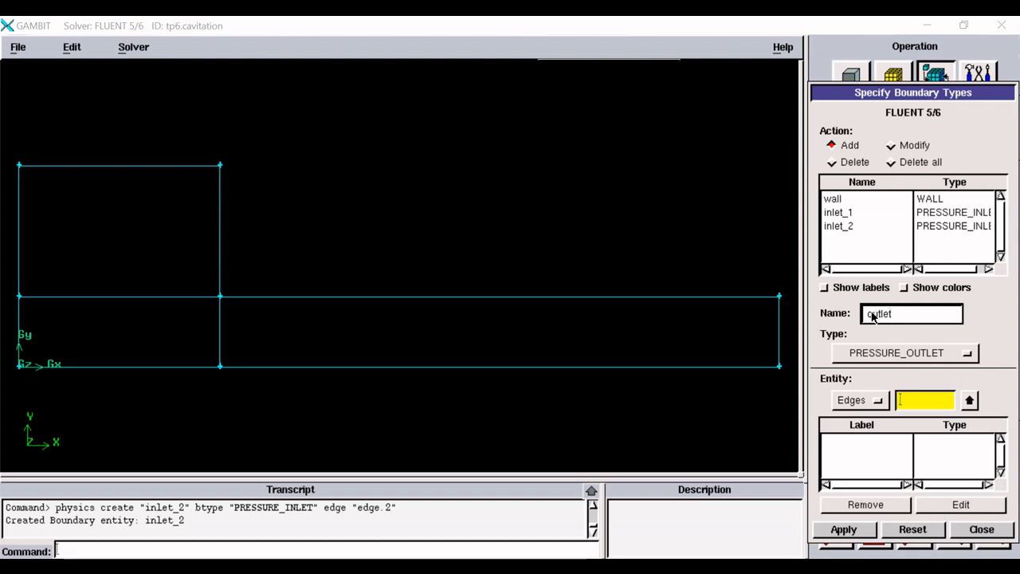
{"action": "left_click", "coordinate": [779, 346], "text": "shift"}
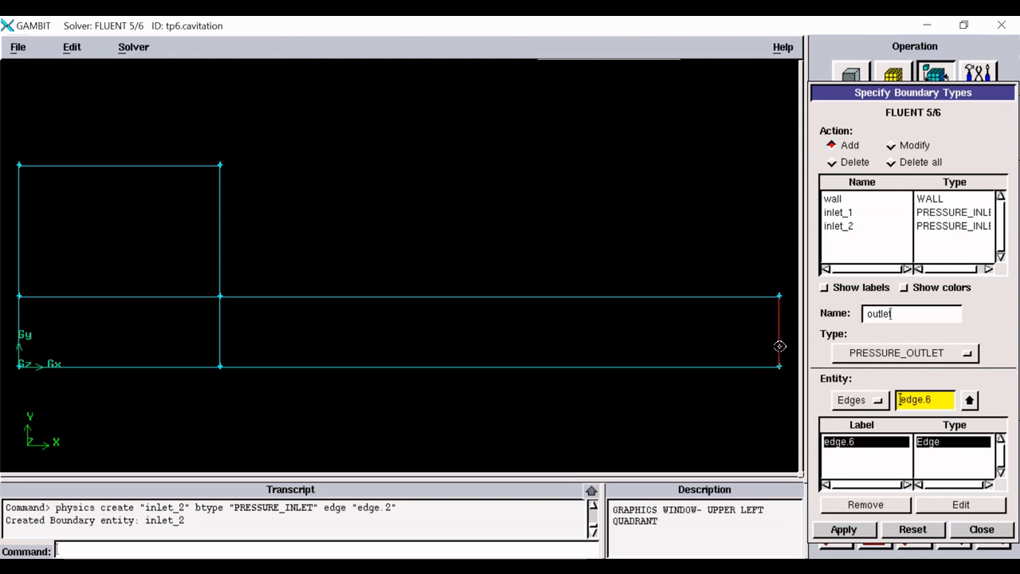
{"action": "left_click", "coordinate": [844, 529]}
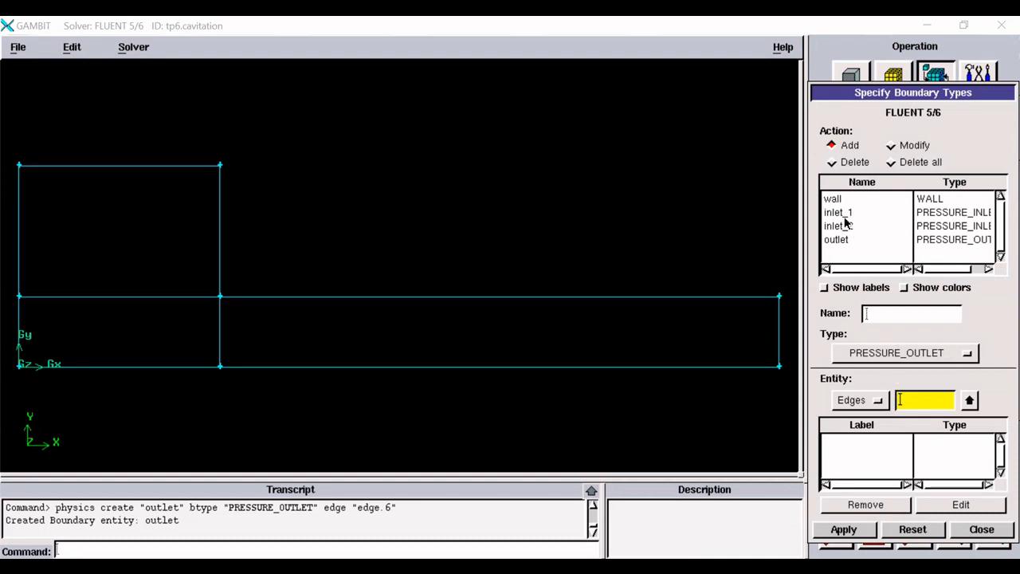
- Create an AXIS boundary named symm_1 on the bottom edge of the small rectangle next to the origin
{"action": "left_click", "coordinate": [891, 353]}
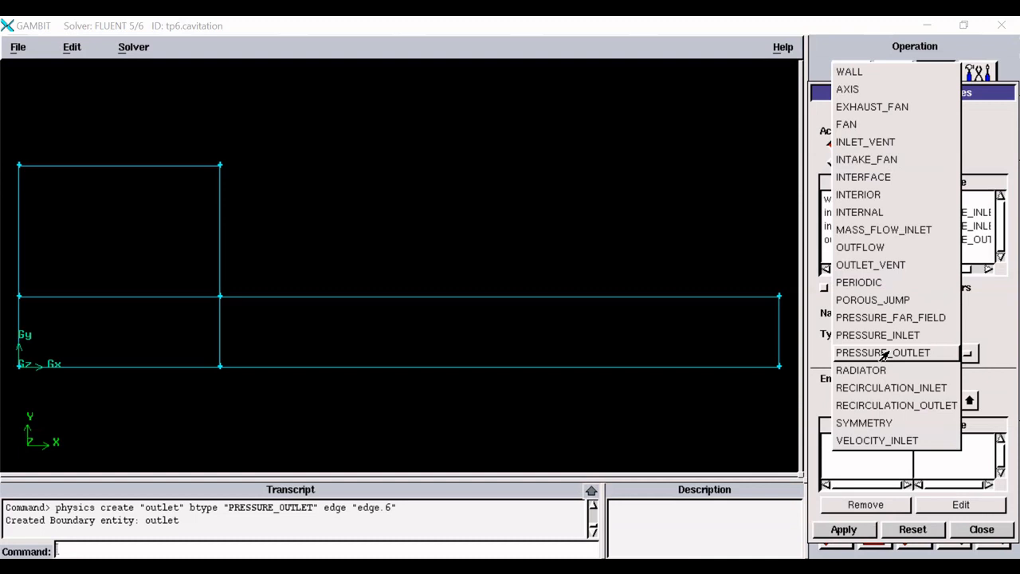
{"action": "left_click", "coordinate": [991, 315]}
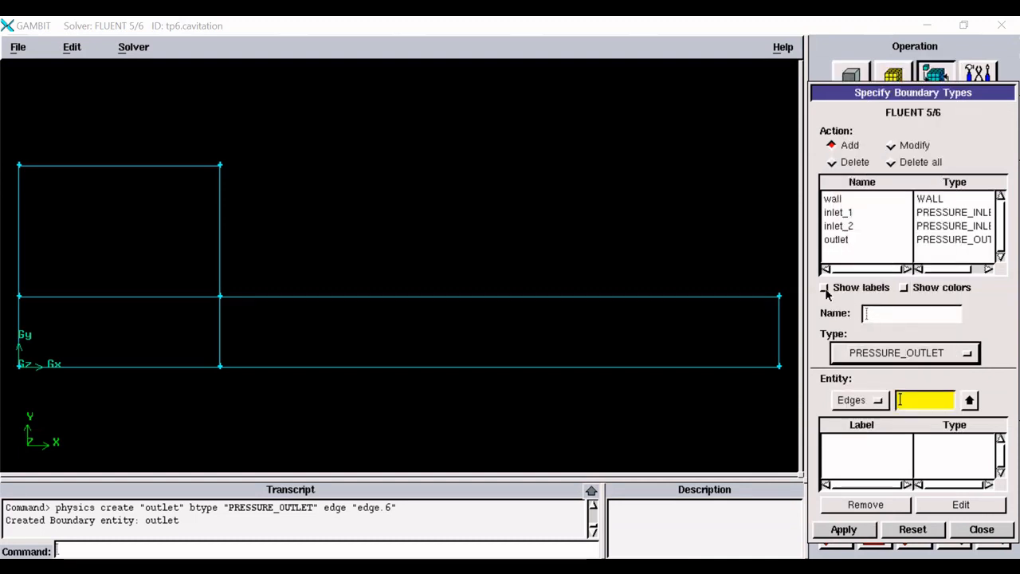
{"action": "left_click", "coordinate": [864, 353]}
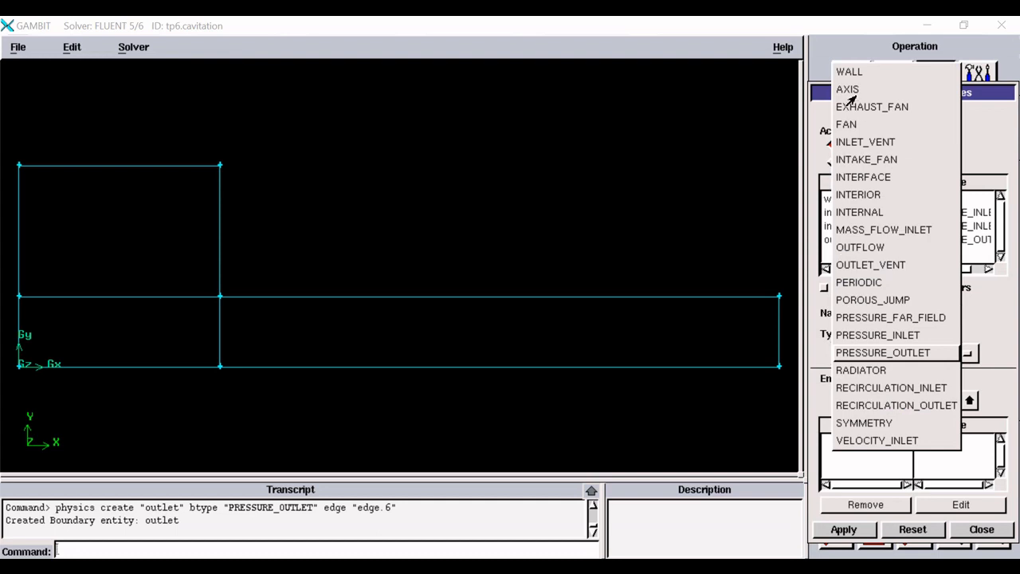
{"action": "left_click", "coordinate": [848, 89]}
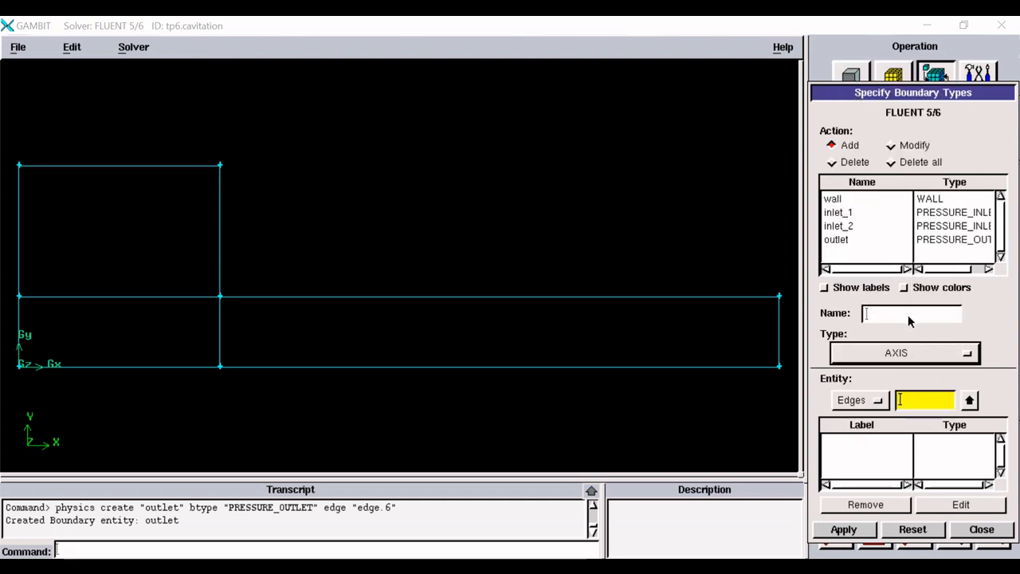
{"action": "left_click", "coordinate": [908, 314]}
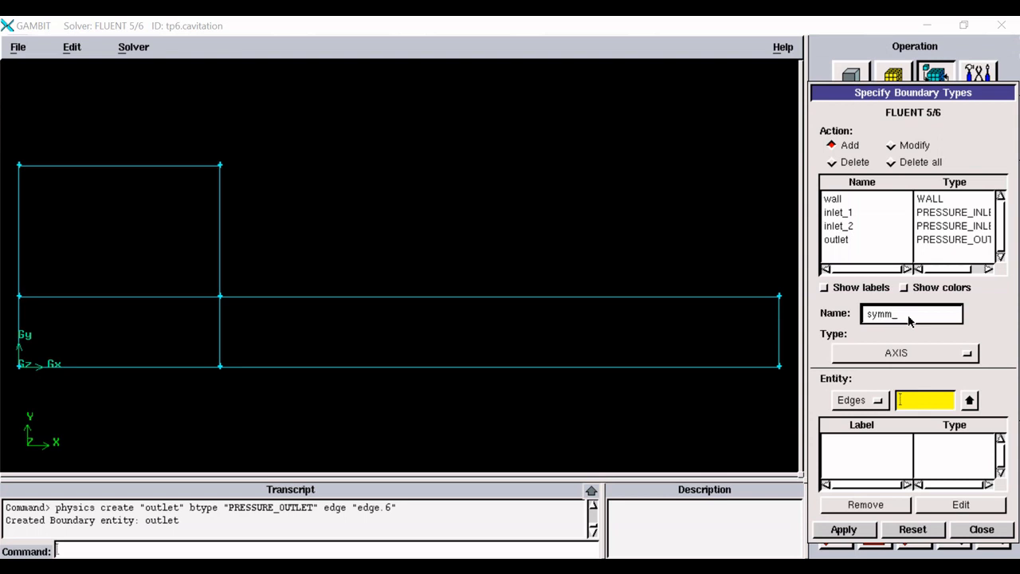
{"action": "left_click", "coordinate": [124, 368], "text": "shift"}
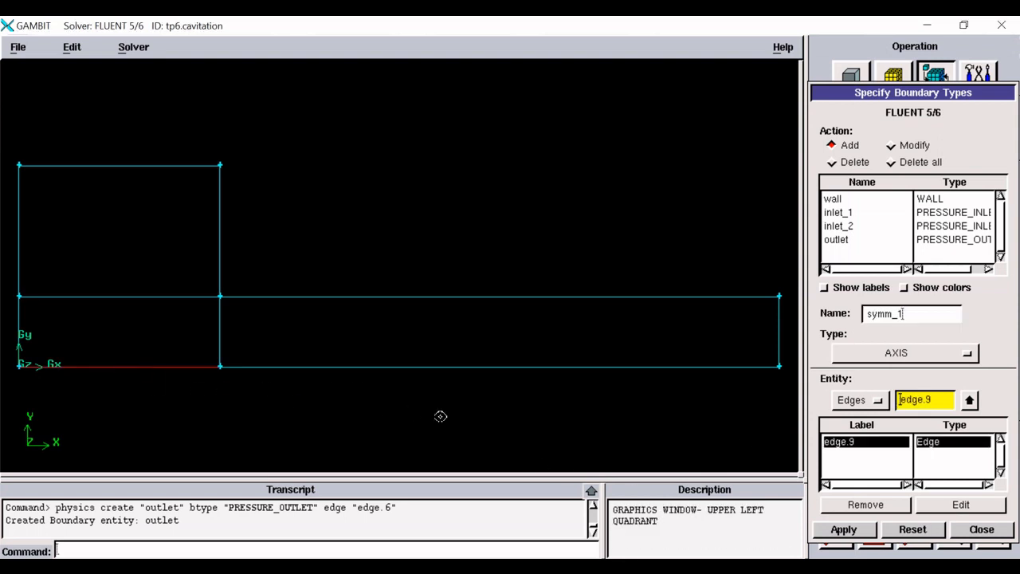
{"action": "left_click", "coordinate": [833, 530]}
- Create another AXIS boundary named symm_2 on the bottom edge of the long rectangle
{"action": "left_click", "coordinate": [887, 317]}
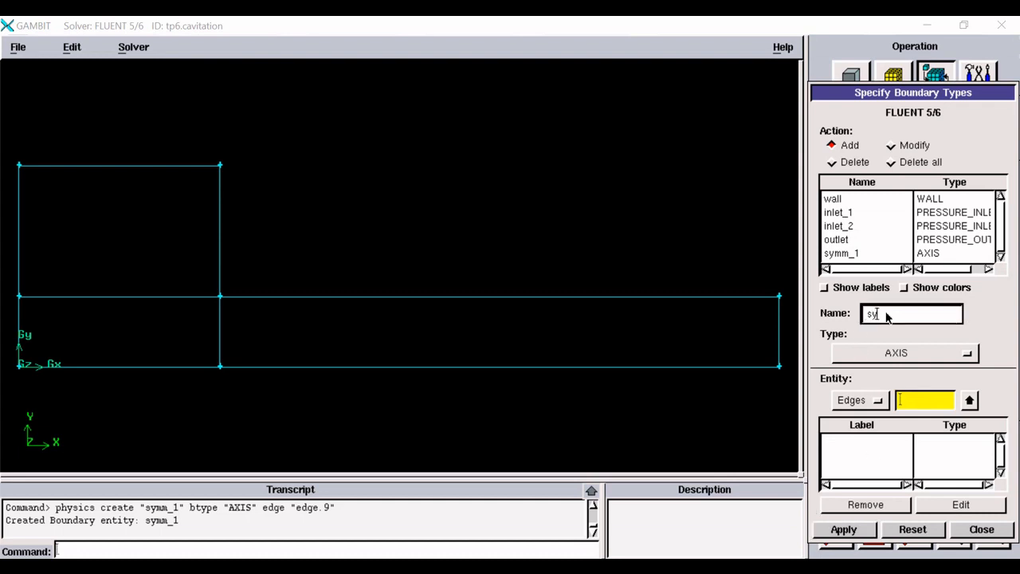
{"action": "type", "text": "symm_2"}
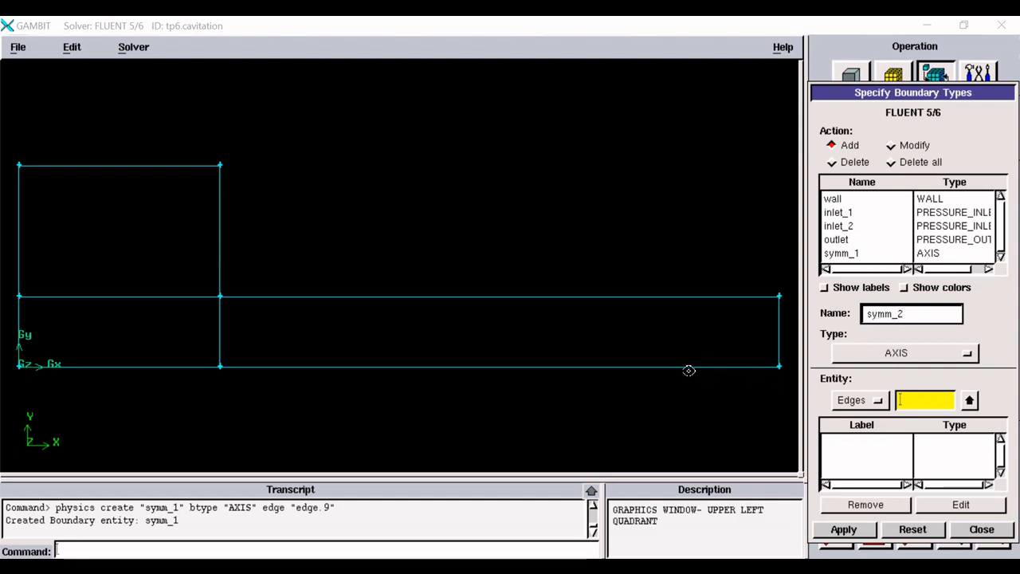
{"action": "left_click", "coordinate": [689, 368], "text": "shift"}
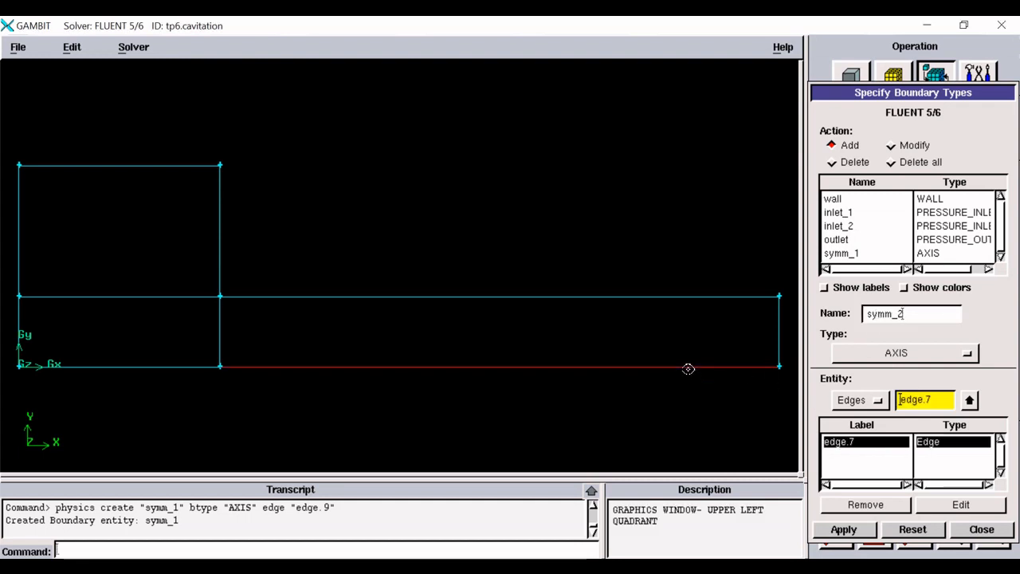
{"action": "left_click", "coordinate": [845, 529]}
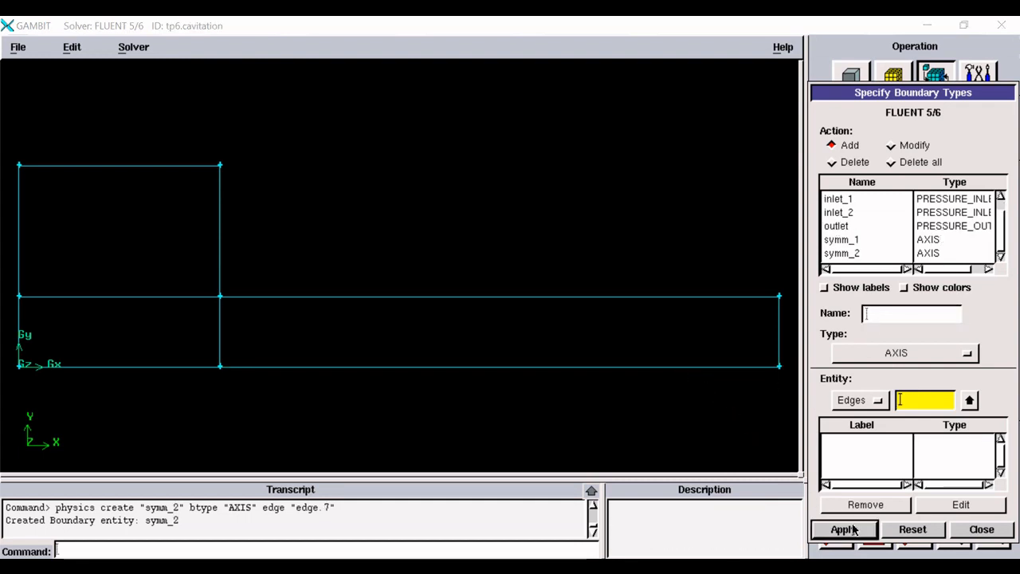
- Display the boundary colors and check which edges belong to the outlet and inlet_1 boundaries
{"action": "left_click", "coordinate": [904, 287]}
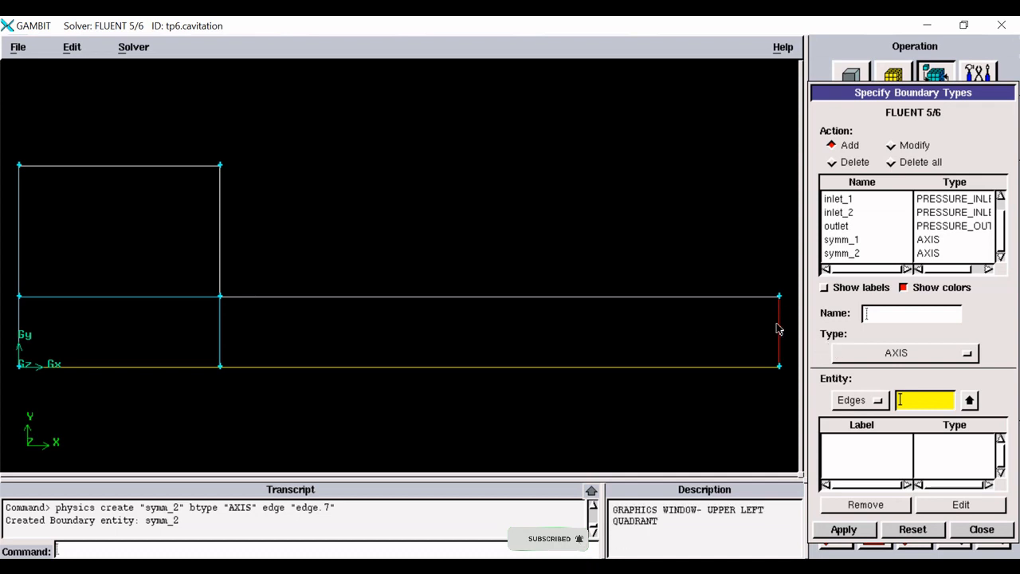
{"action": "left_click", "coordinate": [832, 227]}
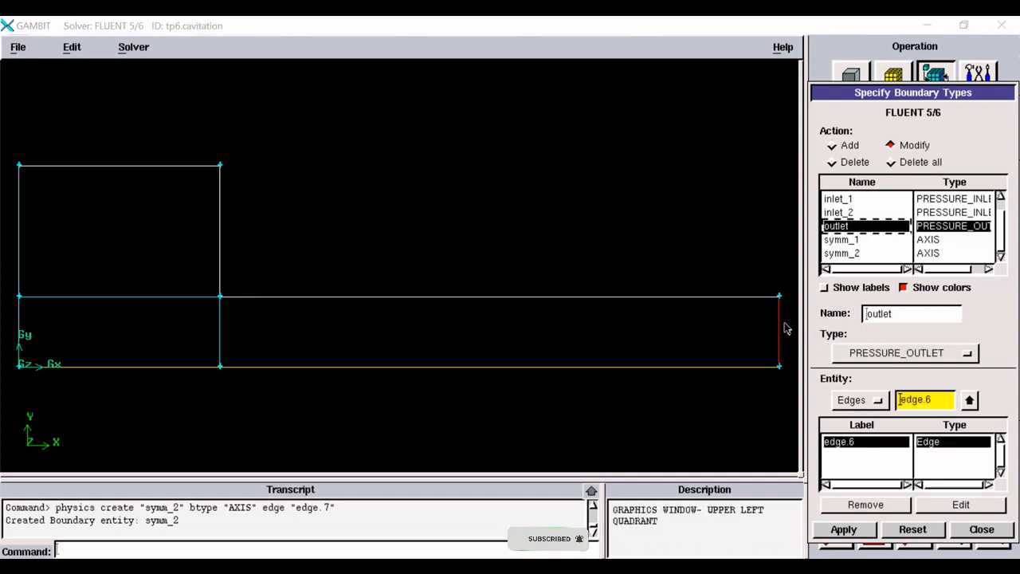
{"action": "left_click", "coordinate": [832, 229]}
{"action": "left_click", "coordinate": [837, 199]}
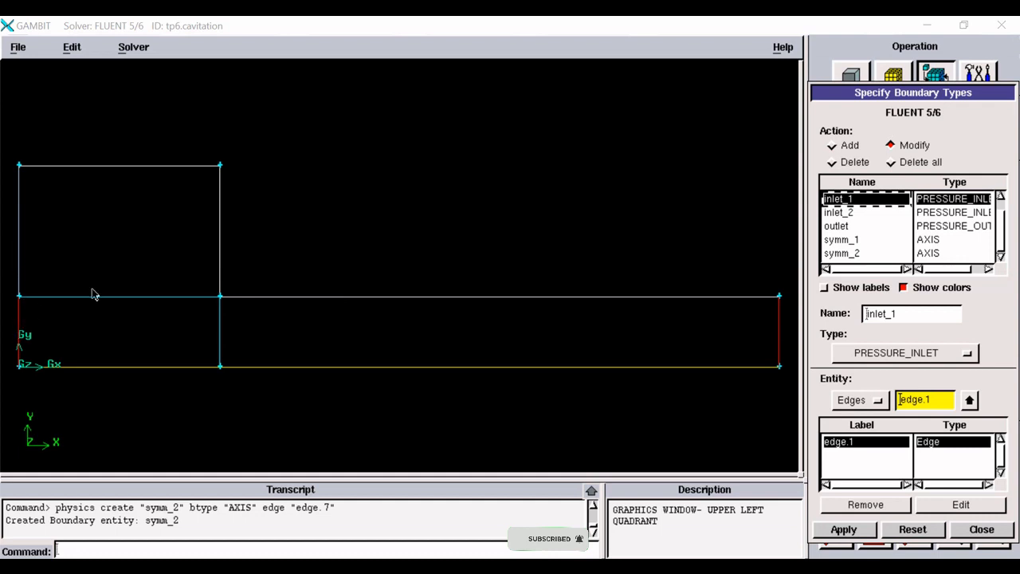
{"action": "left_click", "coordinate": [826, 201]}
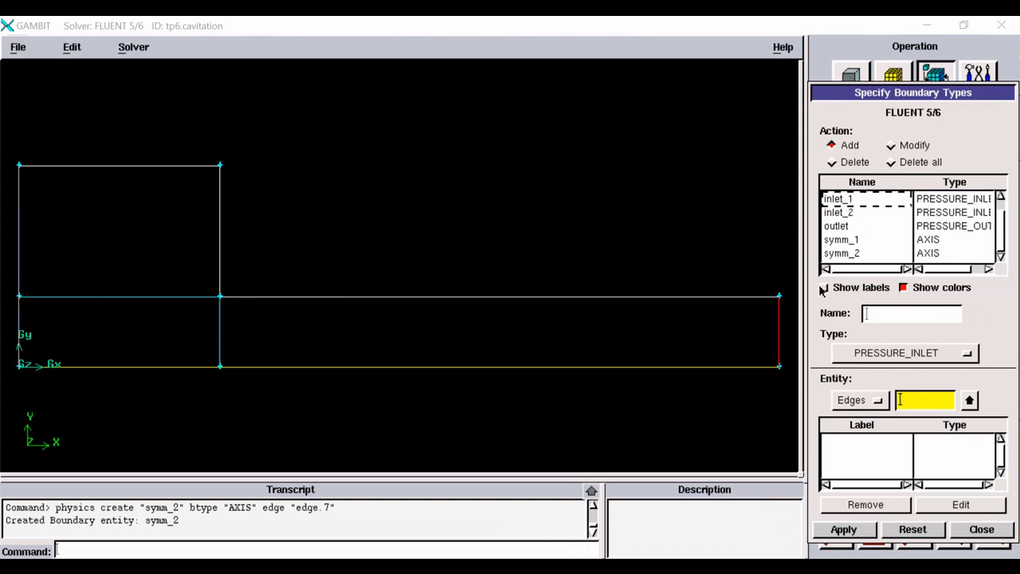
- Show the boundary type labels on the edges, check them over the whole channel, and close the boundary types form
{"action": "left_click", "coordinate": [870, 289]}
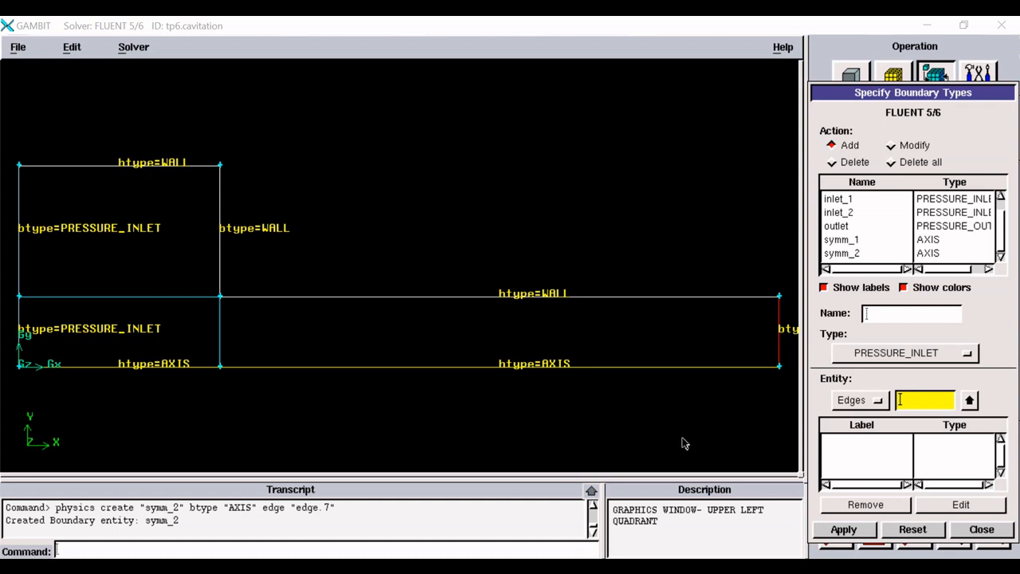
{"action": "mouse_move", "coordinate": [543, 263]}
{"action": "right_mouse_down"}
{"action": "mouse_move", "coordinate": [438, 207]}
{"action": "mouse_move", "coordinate": [452, 203]}
{"action": "mouse_move", "coordinate": [446, 191]}
{"action": "right_mouse_up"}
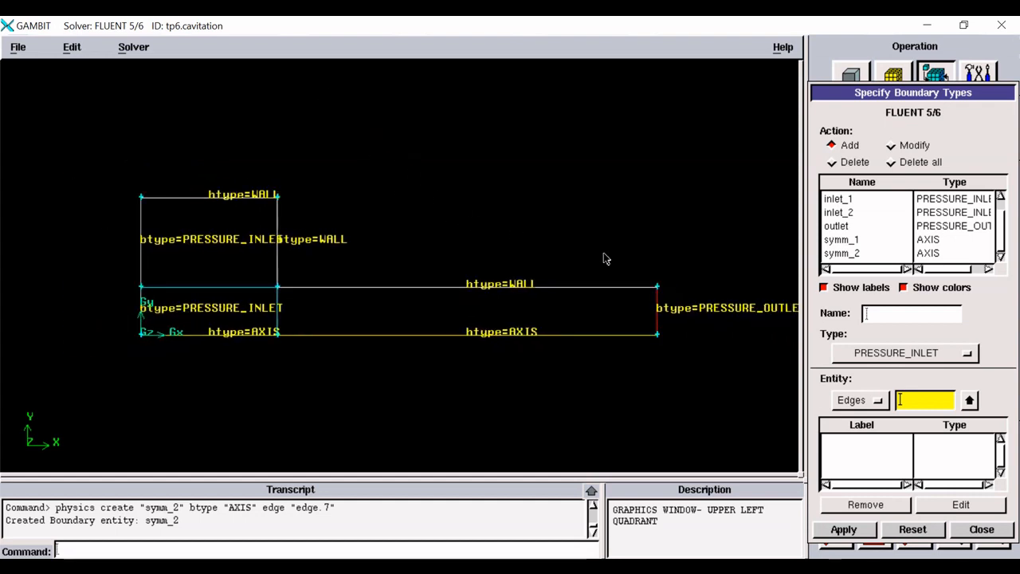
{"action": "right_click_drag", "start_coordinate": [748, 346], "coordinate": [620, 256]}
{"action": "right_click_drag", "start_coordinate": [698, 326], "coordinate": [585, 235]}
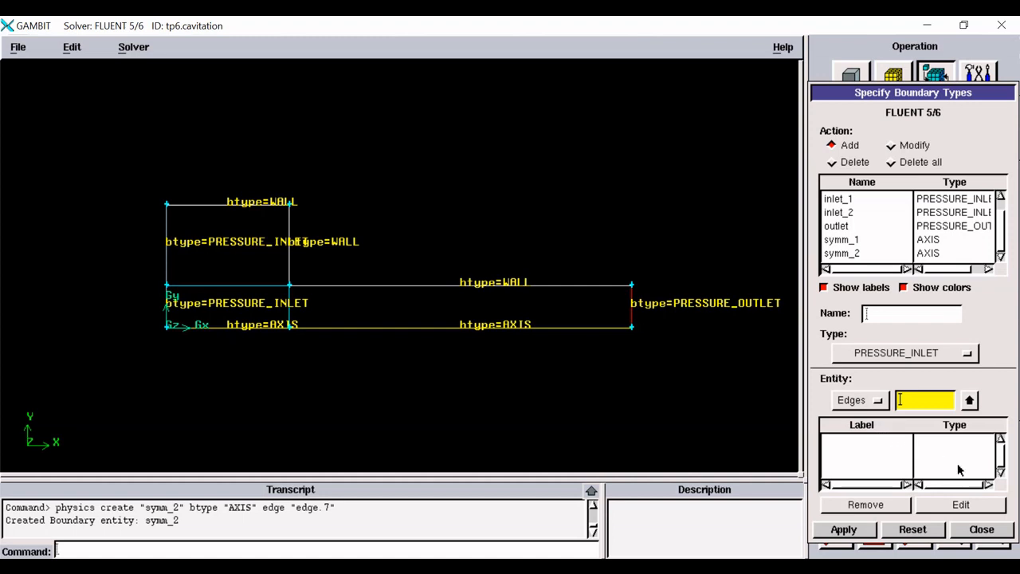
{"action": "left_click", "coordinate": [992, 531]}
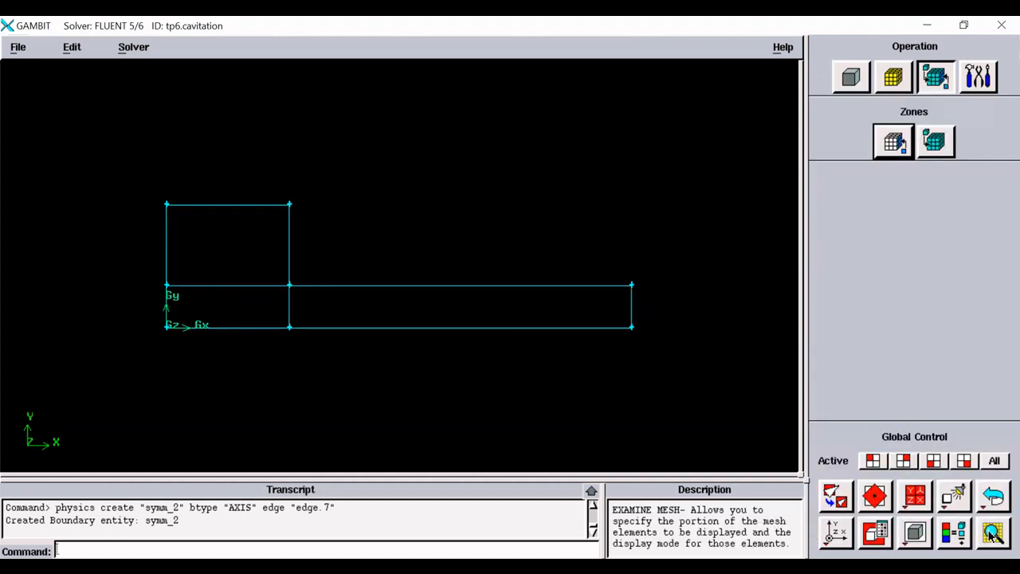
- Turn the mesh display back on for the whole model in the display attributes
{"action": "left_click", "coordinate": [890, 539]}
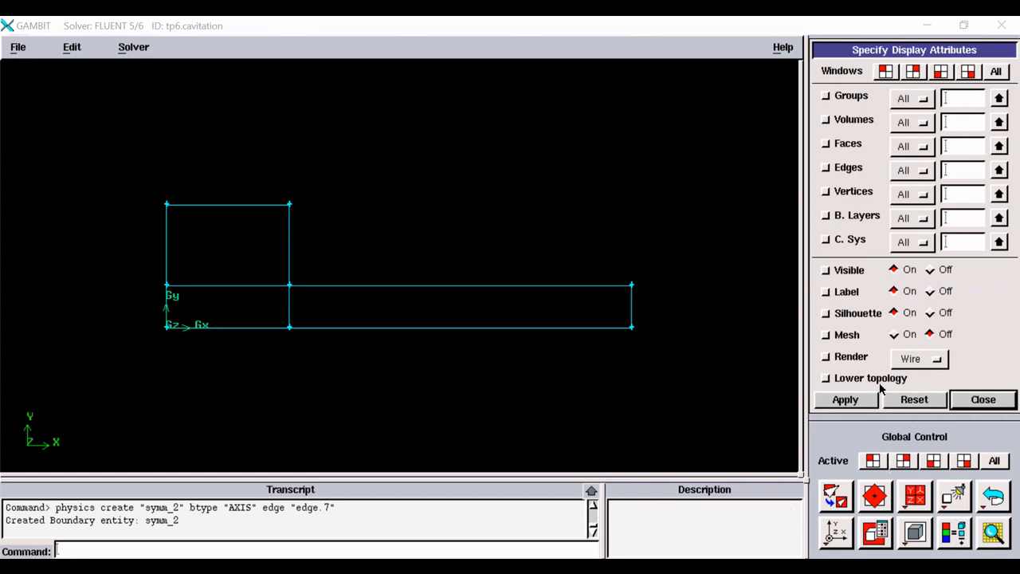
{"action": "left_click", "coordinate": [895, 336]}
{"action": "left_click", "coordinate": [867, 403]}
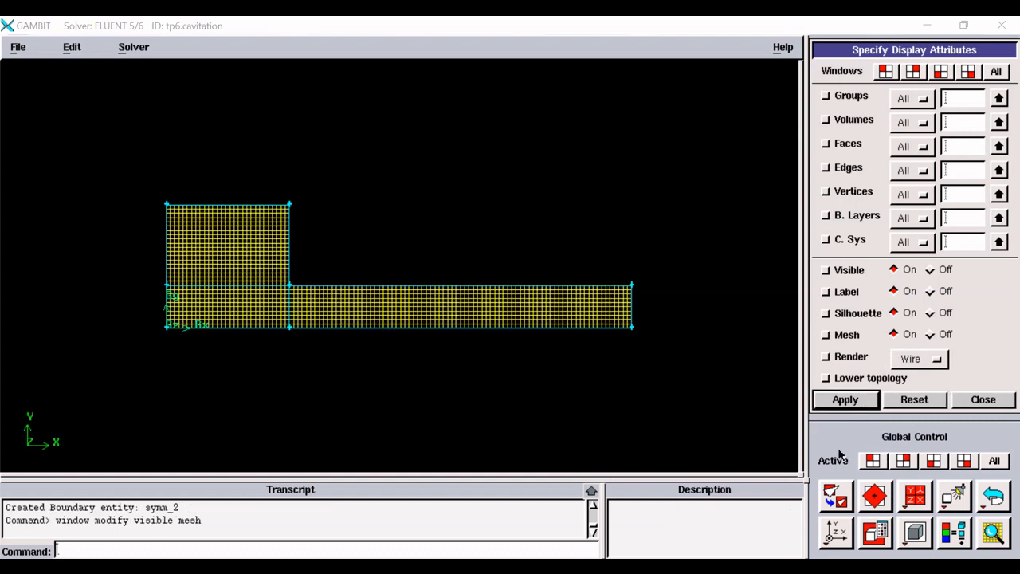
{"action": "left_click", "coordinate": [980, 401]}
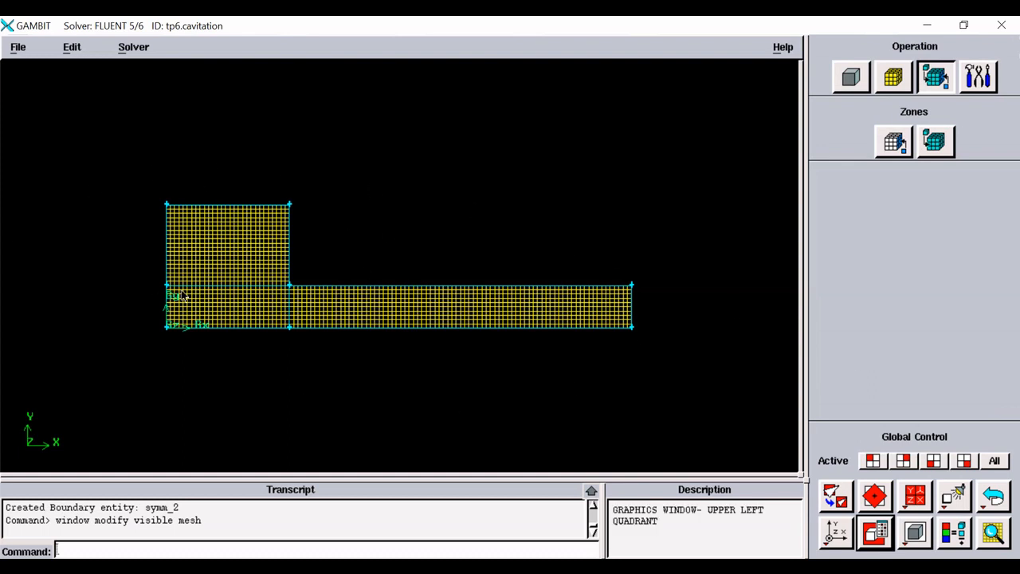
- Save the session and export the mesh as the 2-D (X-Y) file tp6.cavitation.msh
{"action": "left_click", "coordinate": [18, 49]}
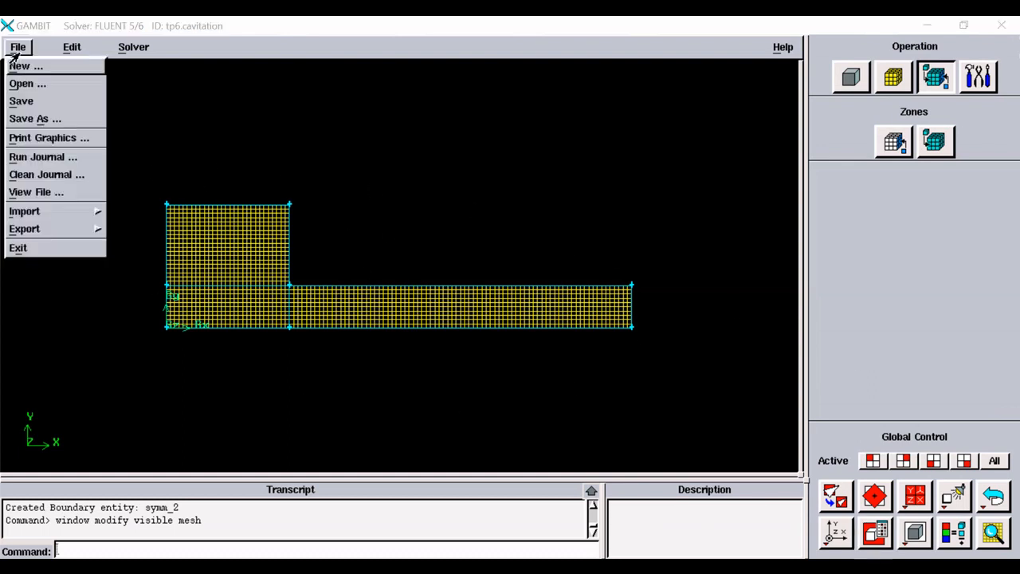
{"action": "left_click", "coordinate": [24, 102]}
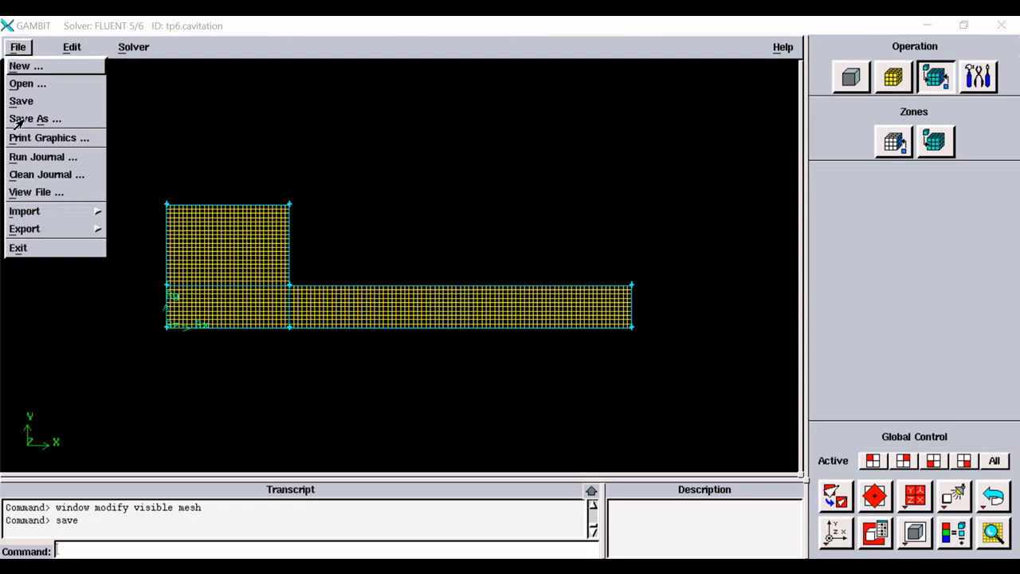
{"action": "mouse_move", "coordinate": [51, 230]}
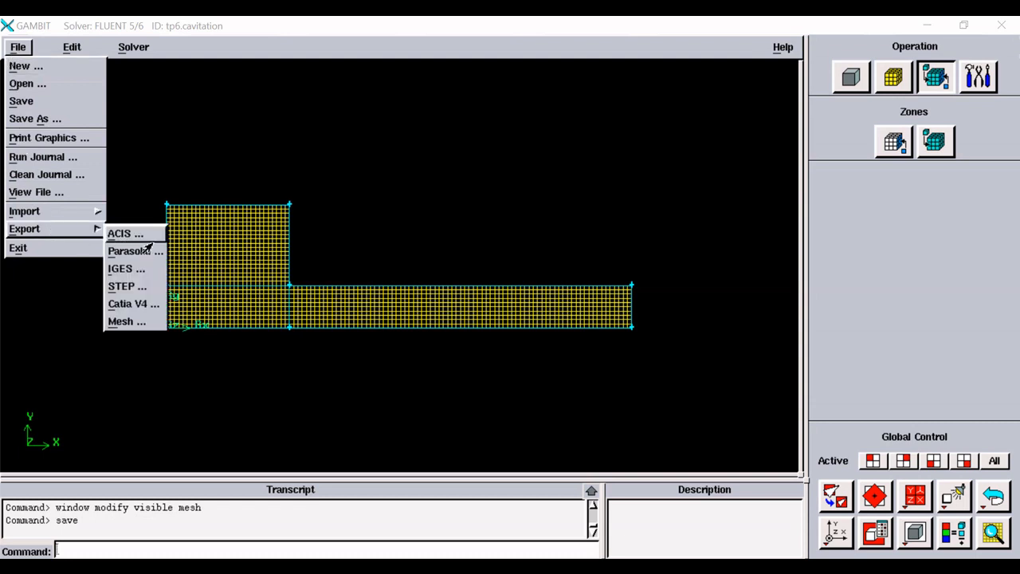
{"action": "left_click", "coordinate": [113, 323]}
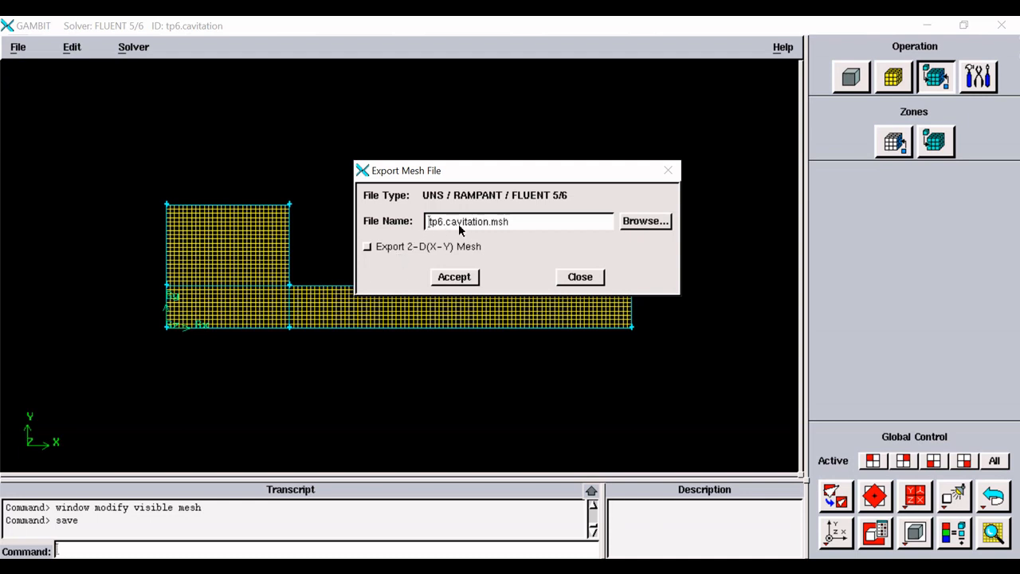
{"action": "mouse_move", "coordinate": [517, 224]}
{"action": "left_mouse_down"}
{"action": "mouse_move", "coordinate": [450, 228]}
{"action": "mouse_move", "coordinate": [515, 231]}
{"action": "left_mouse_up"}
{"action": "left_click", "coordinate": [368, 248]}
{"action": "left_click", "coordinate": [452, 279]}
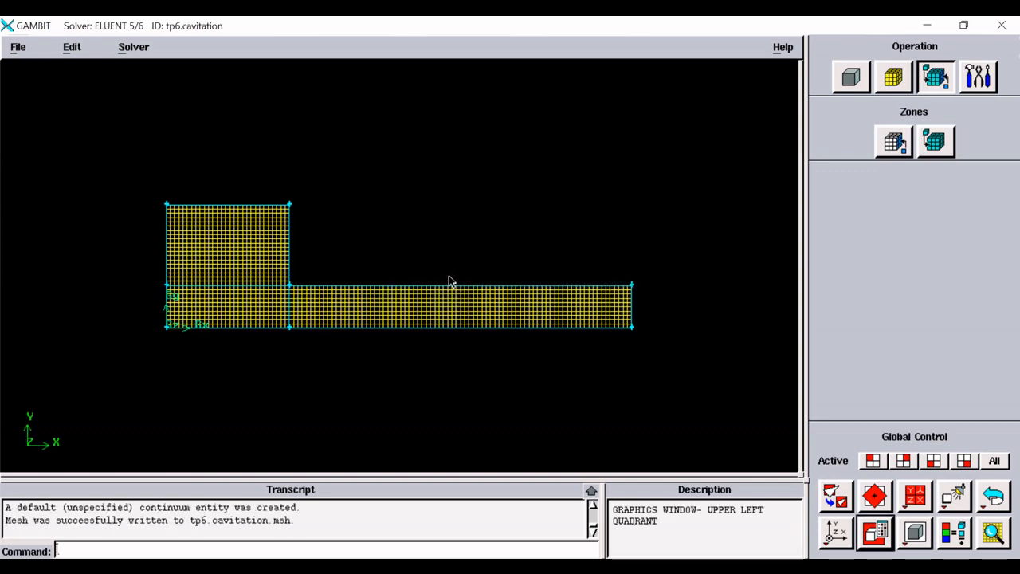